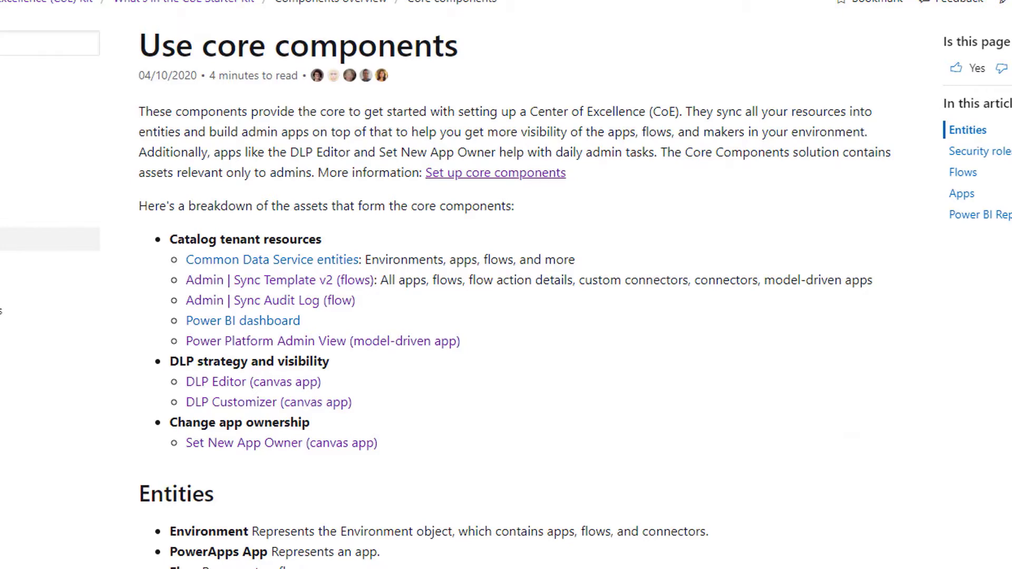
Step: Look through the documentation page's breakdown of core component assets and entities
scroll(689, 438, "down", 7)
scroll(684, 385, "up", 7)
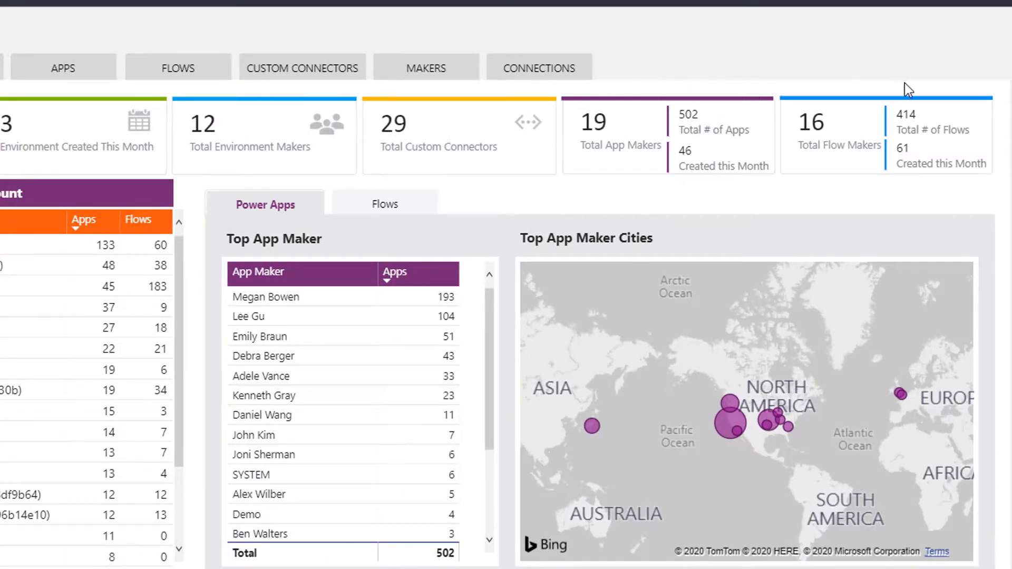
Step: Filter the overview by single environments in turn: Contoso (Development), Playground, and an environment named after a person with 19 apps
mouse_move(916, 111)
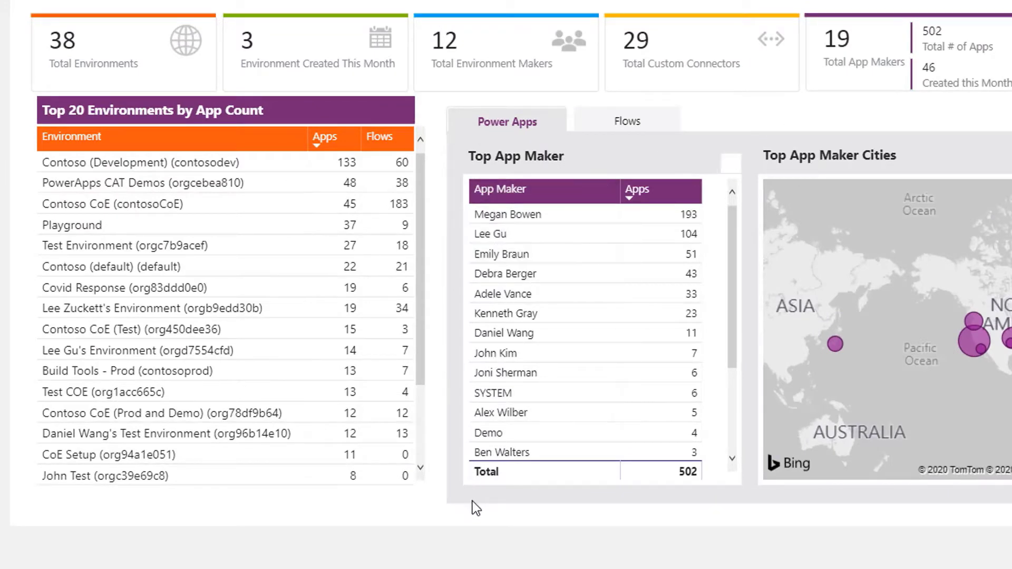
left_click(108, 162)
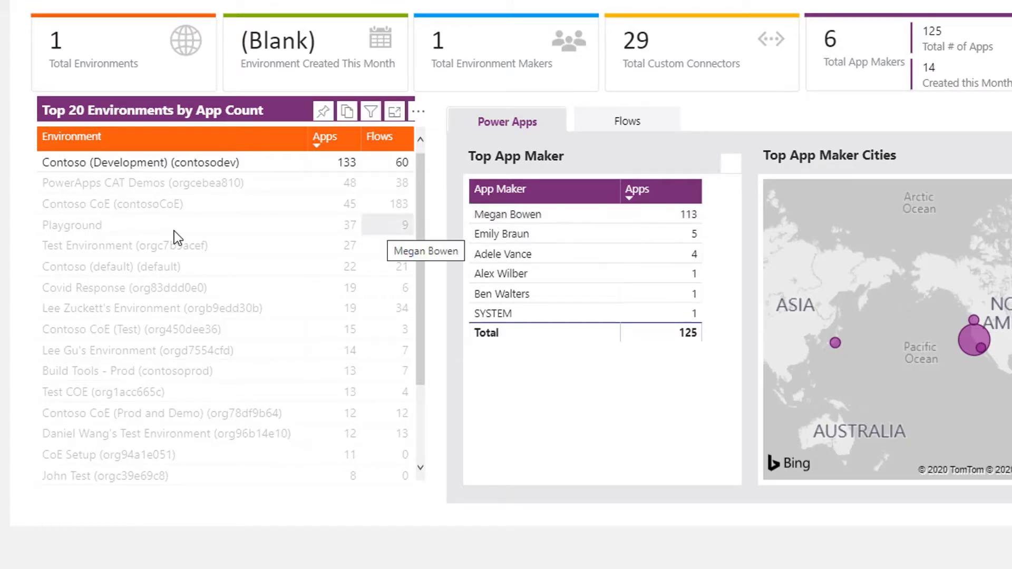
left_click(72, 226)
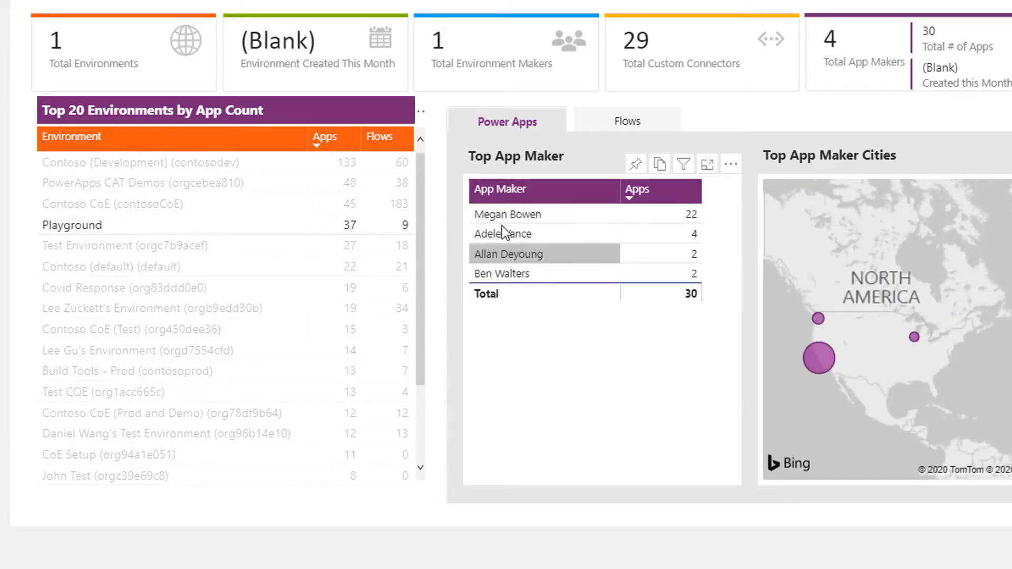
left_click(123, 308)
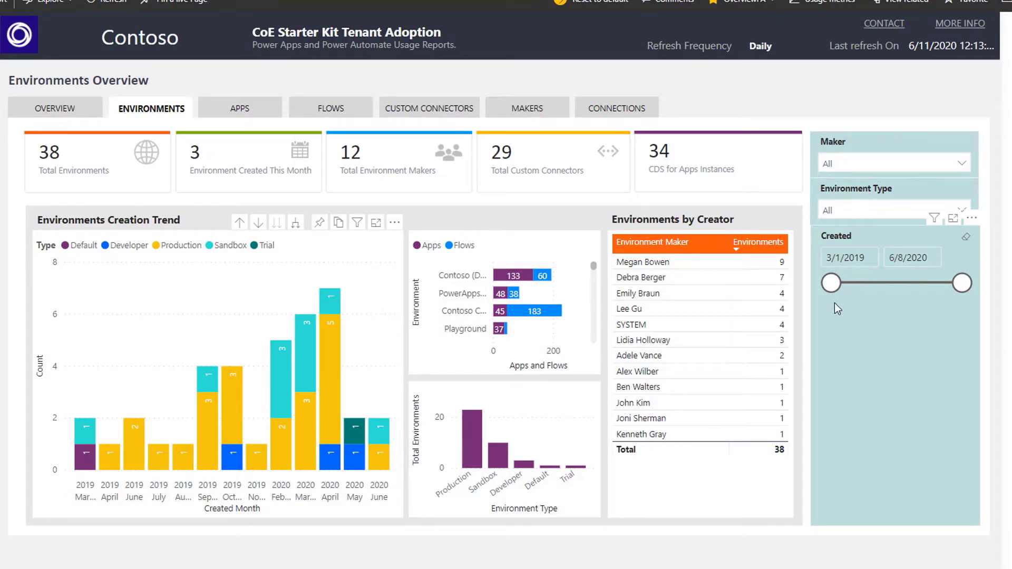
Step: Limit the environments overview to environments created from 11/20/2019 onward
left_click_drag(831, 284, 905, 285)
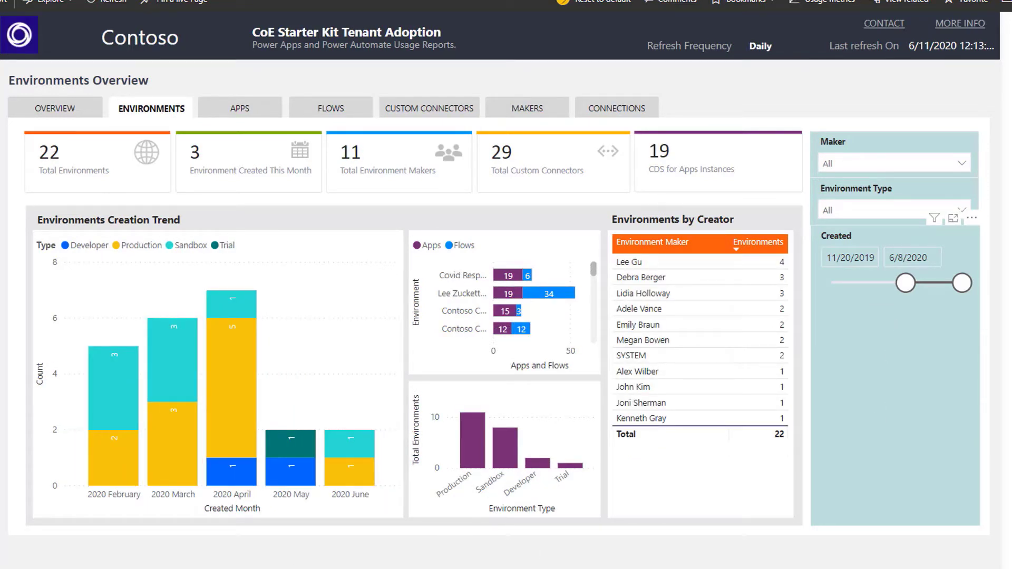
Step: Filter the apps overview to Canvas apps and select ORBIT - Details V2 in the app table
left_click(240, 108)
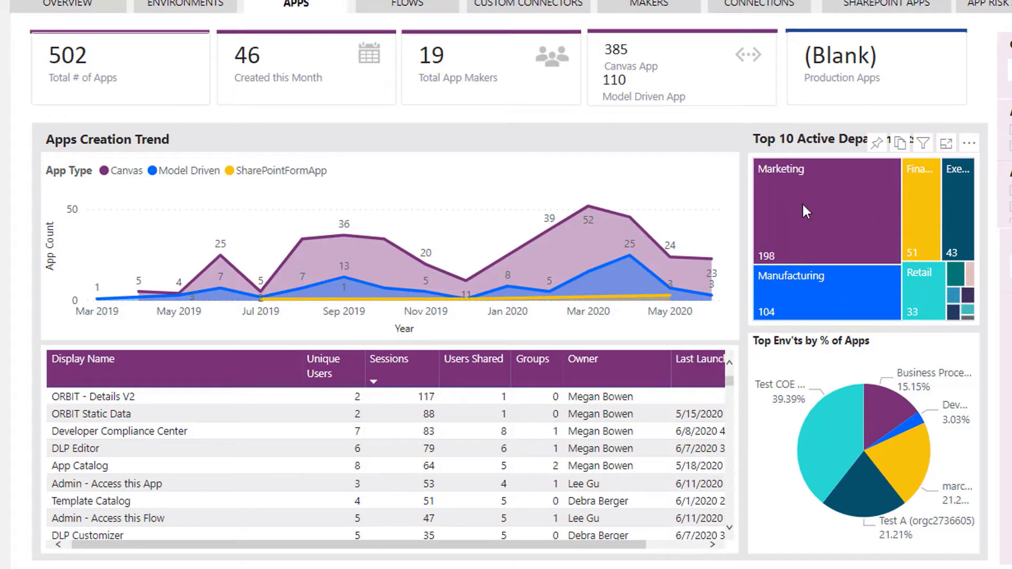
mouse_move(831, 192)
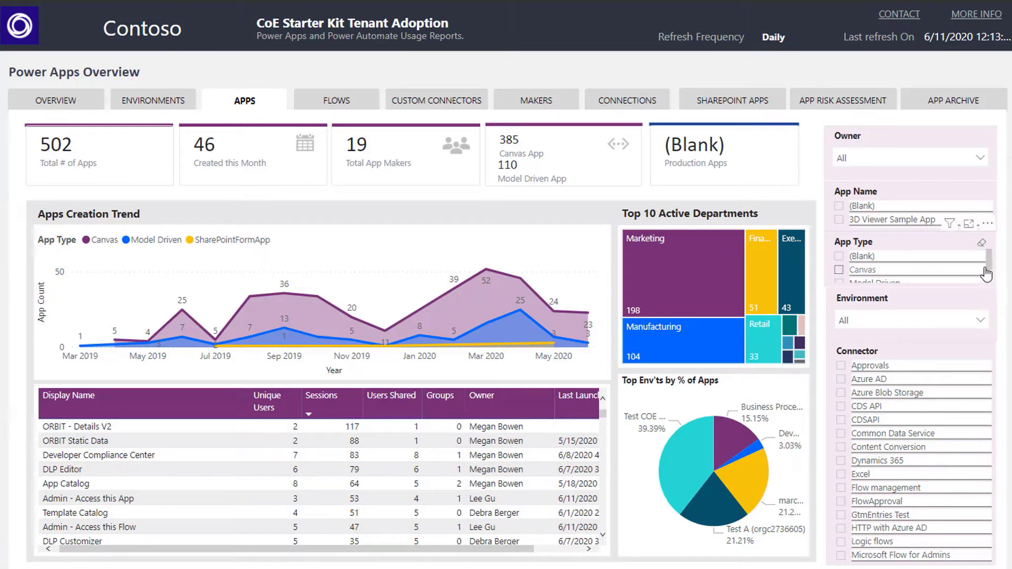
left_click(839, 270)
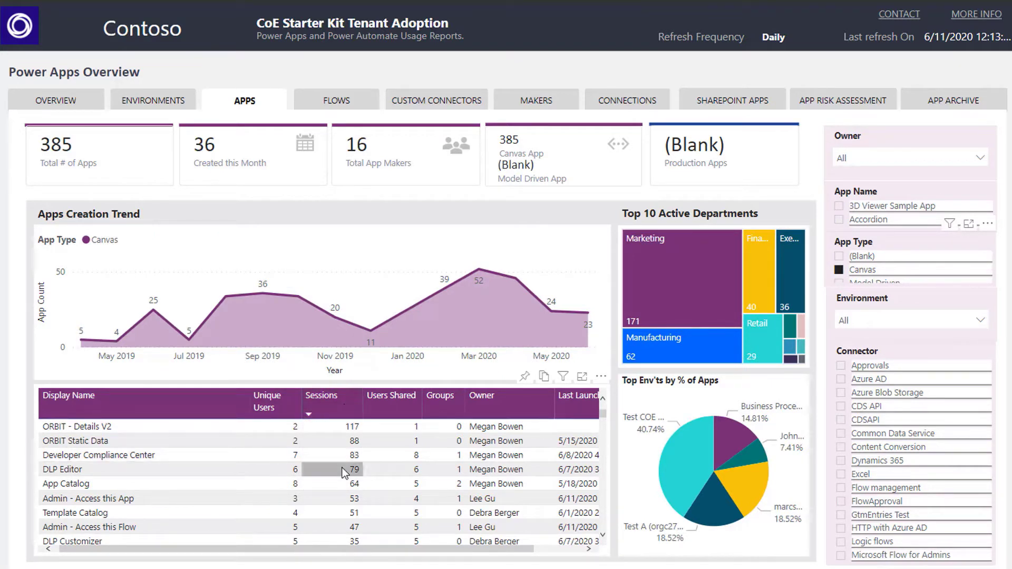
left_click(117, 426)
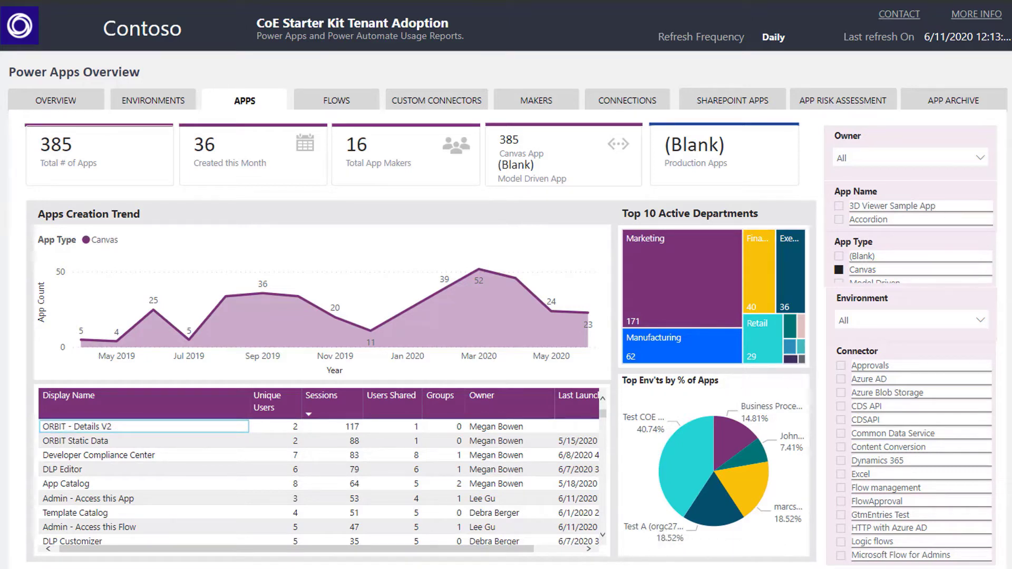
Step: Sort the flows overview table by number of actions, highest first, and look through the listed flows
left_click(336, 100)
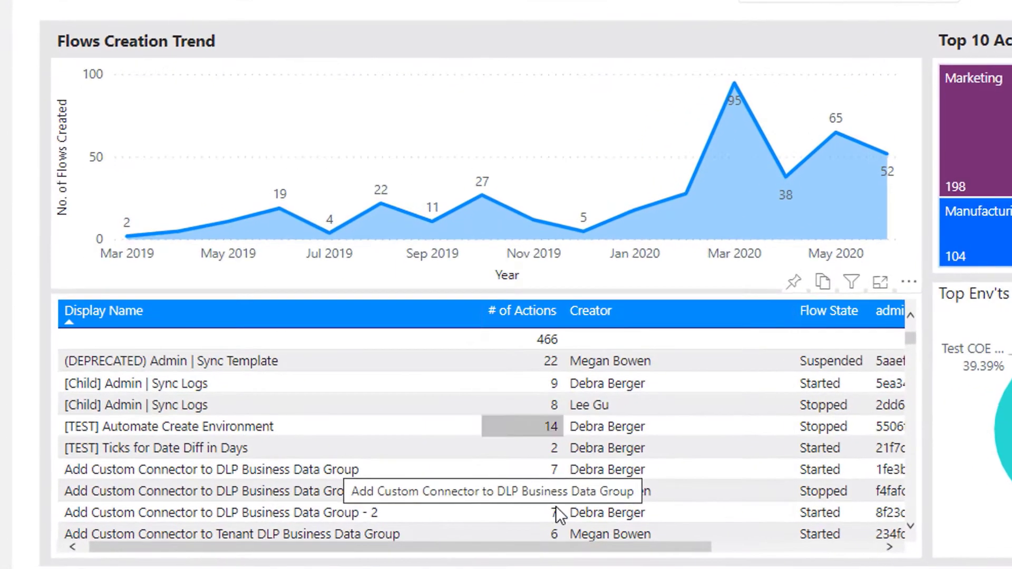
scroll(830, 453, "down", 5)
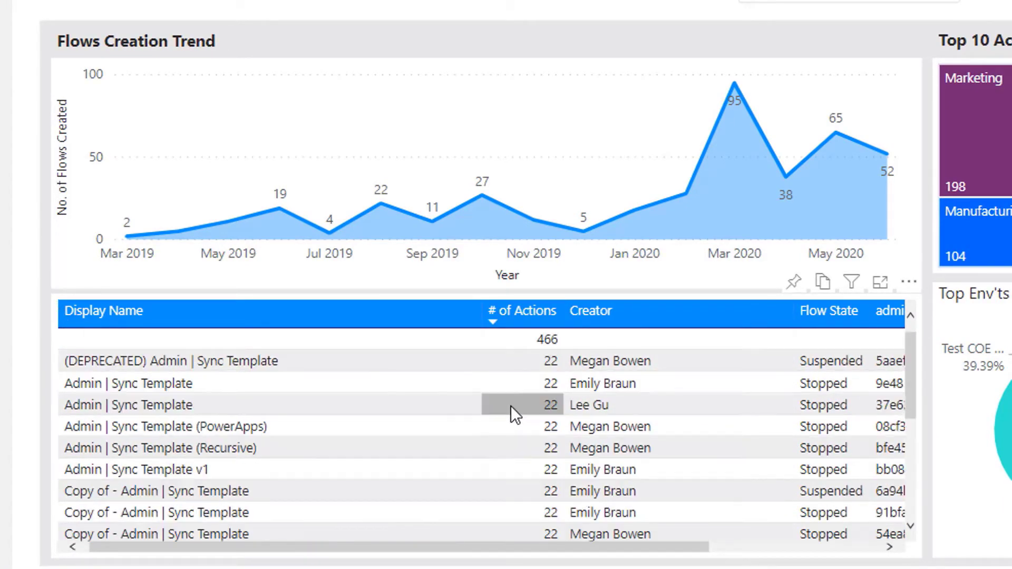
scroll(513, 412, "down", 3)
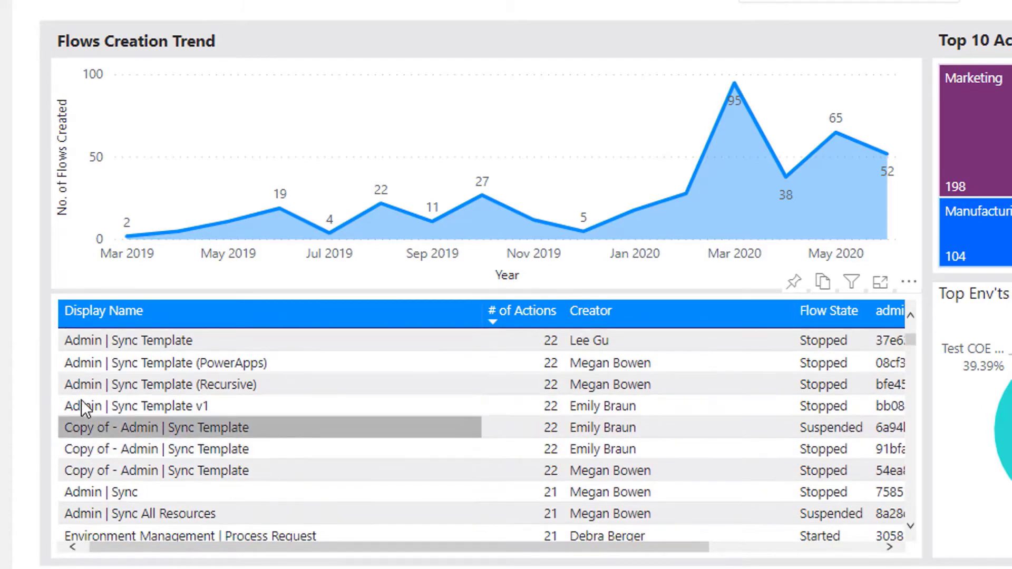
scroll(150, 447, "down", 3)
scroll(148, 441, "down", 3)
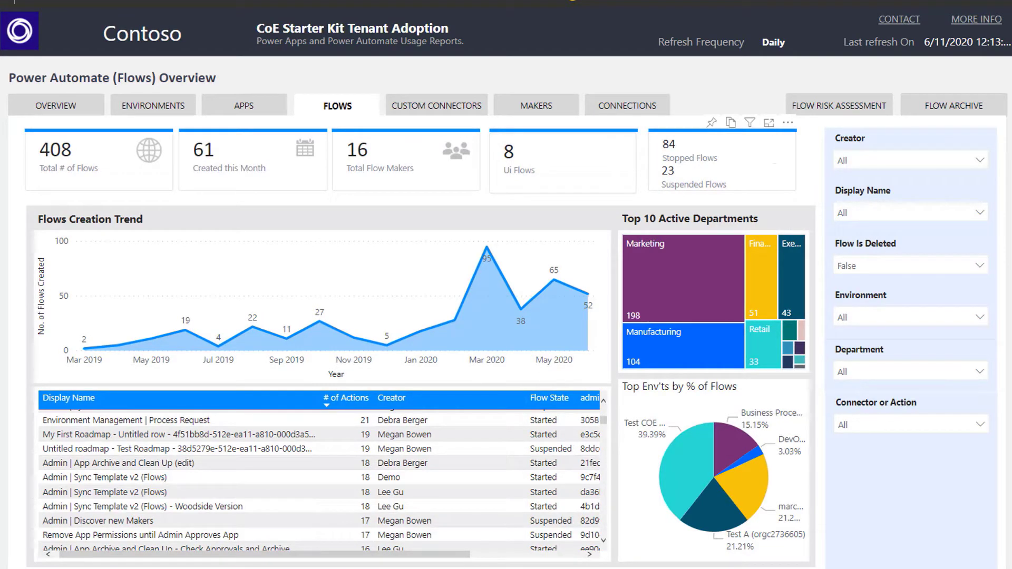
Step: Review the makers overview and the connections overview, including the connections trend and the flow connections' creator and flow ID columns
left_click(536, 105)
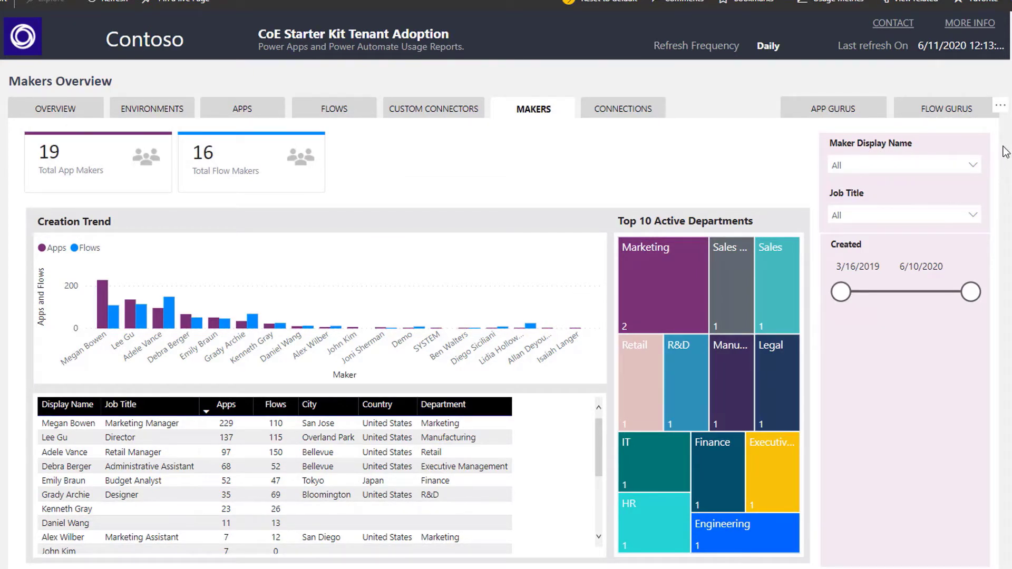
left_click(622, 109)
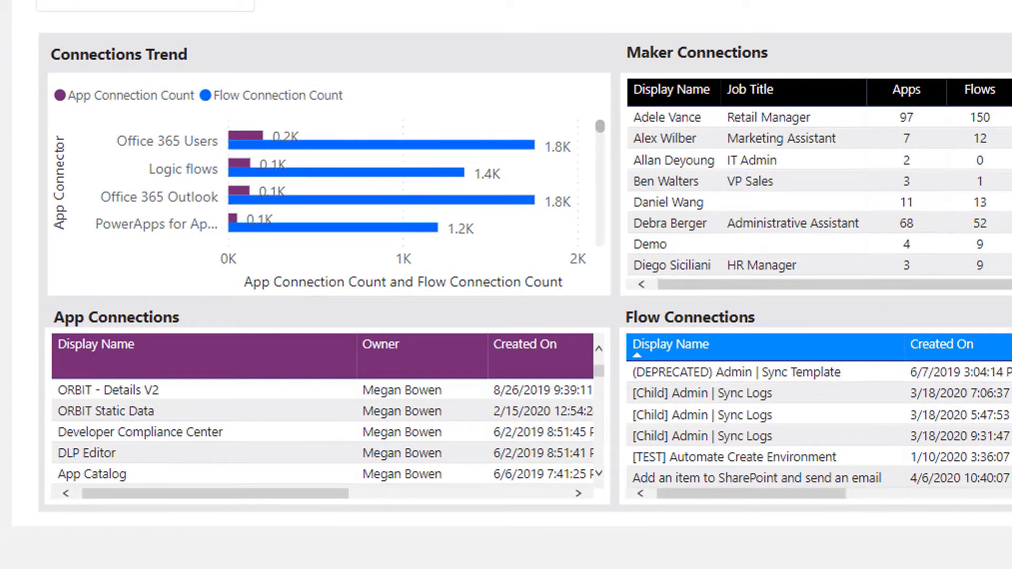
mouse_move(195, 247)
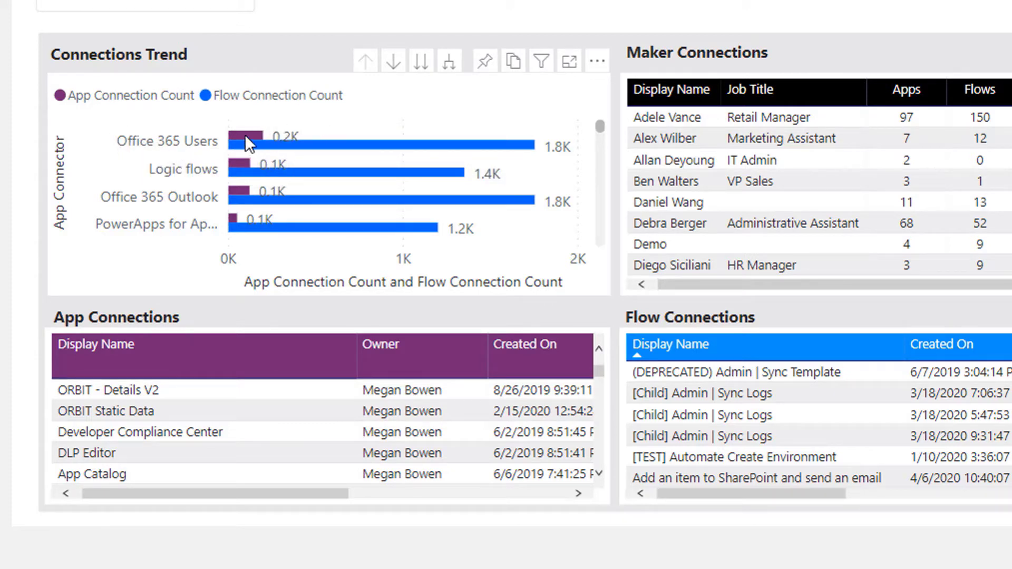
mouse_move(246, 139)
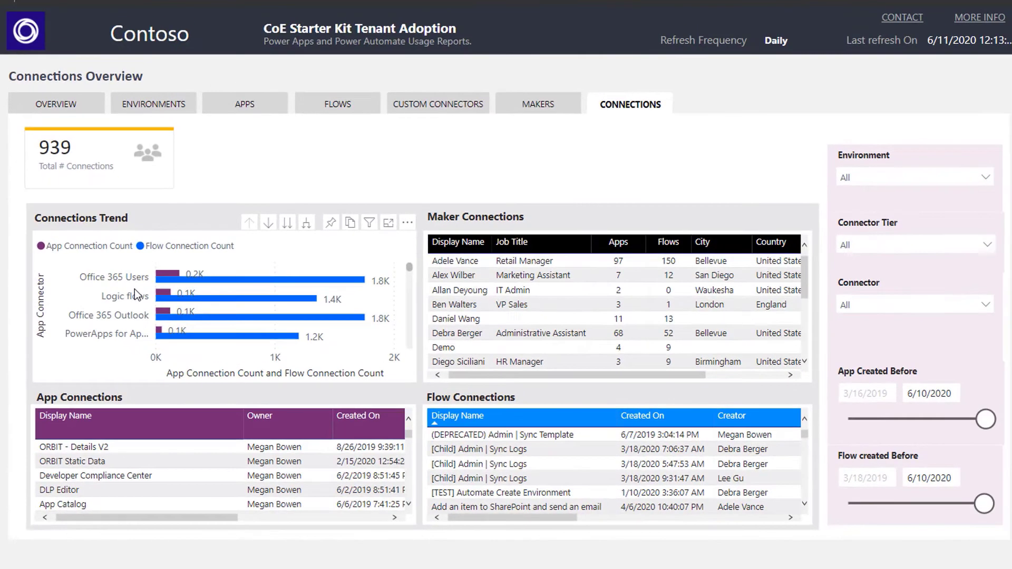
scroll(726, 454, "right", 5)
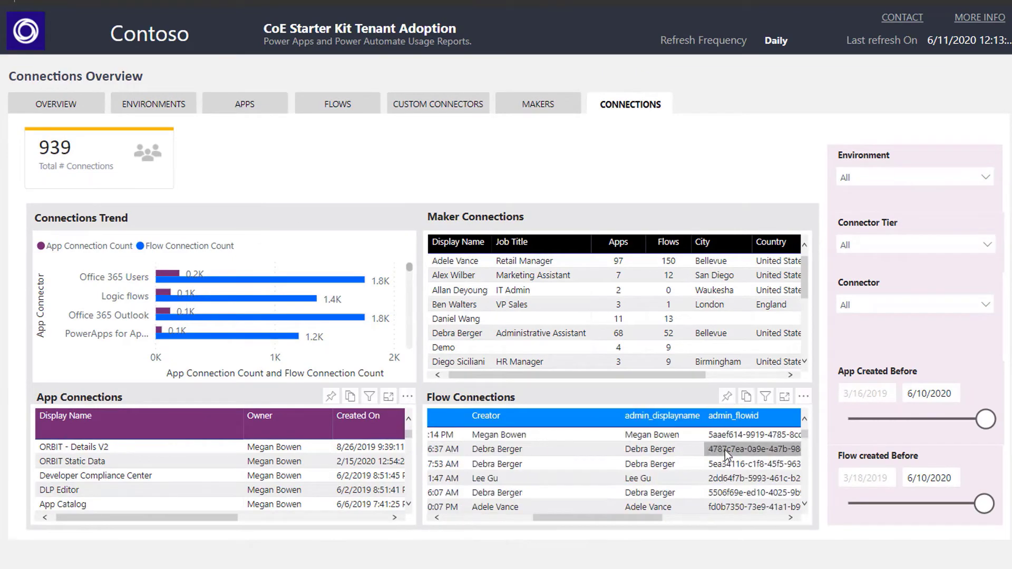
Step: Filter the connections overview by the Premium connector tier and clear that filter again
left_click(986, 244)
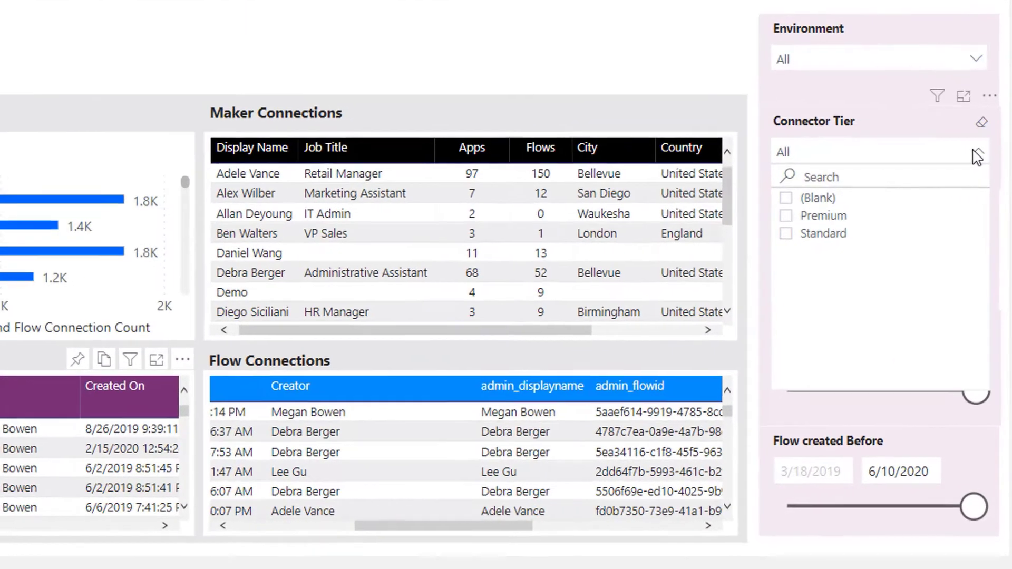
left_click(781, 212)
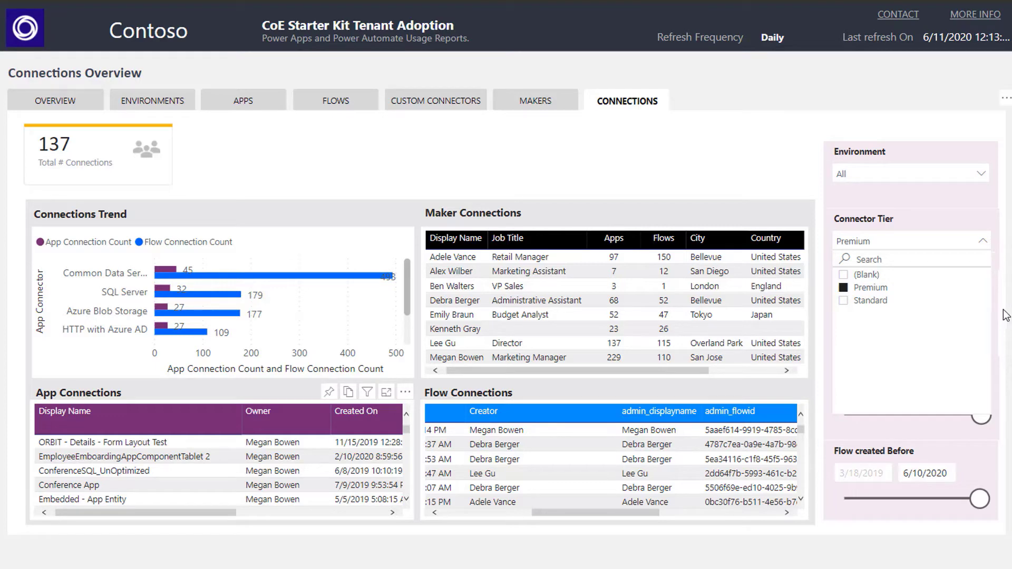
left_click(843, 288)
left_click(982, 241)
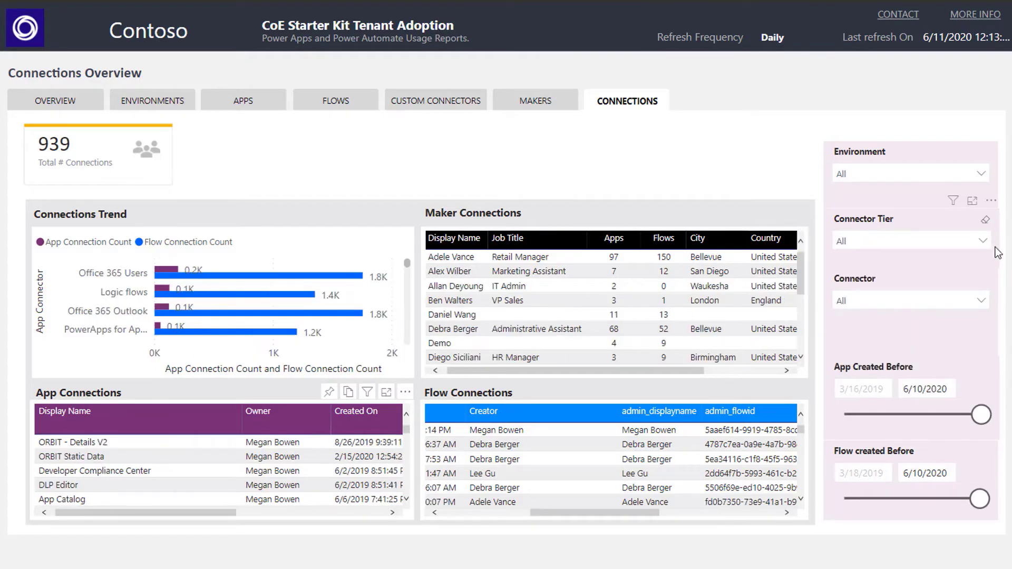
Step: Filter the connections overview to the Azure AD connector and bring the flow connections' display names into view
left_click(976, 302)
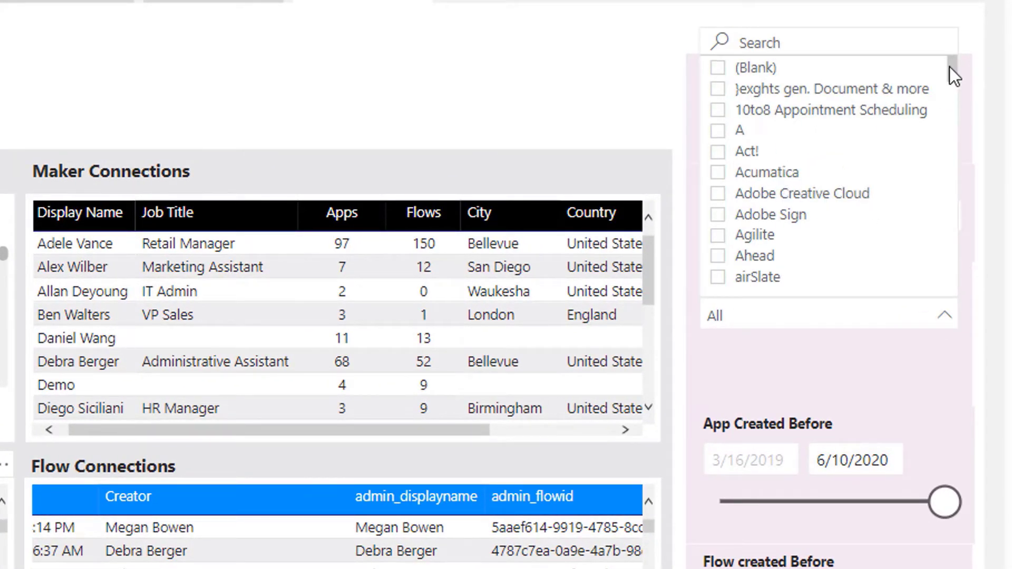
left_click_drag(950, 66, 950, 106)
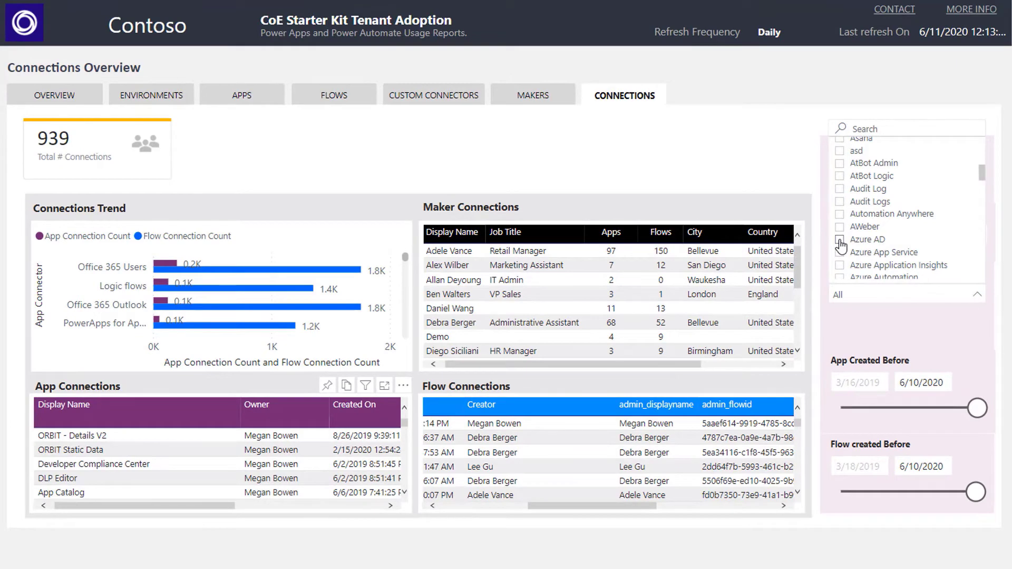
left_click(839, 240)
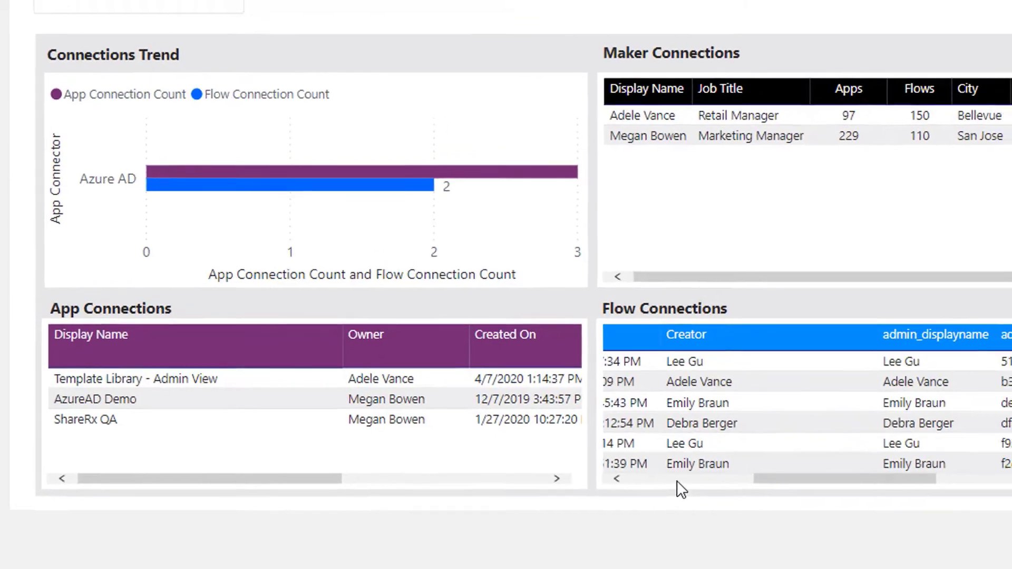
left_click(683, 479)
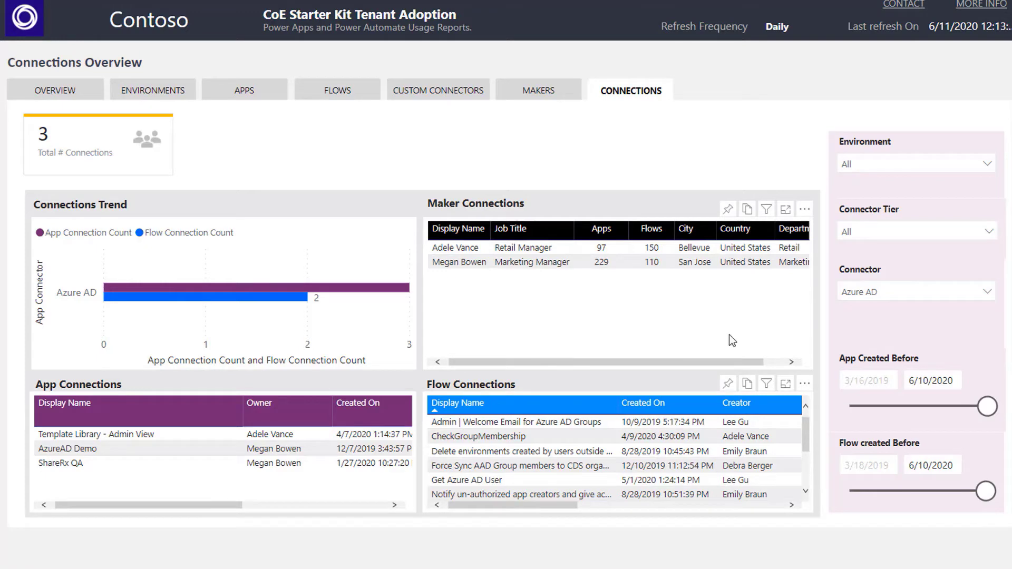
Step: Browse the further connectors offered in the connections overview's Connector filter
left_click(987, 293)
scroll(896, 200, "down", 5)
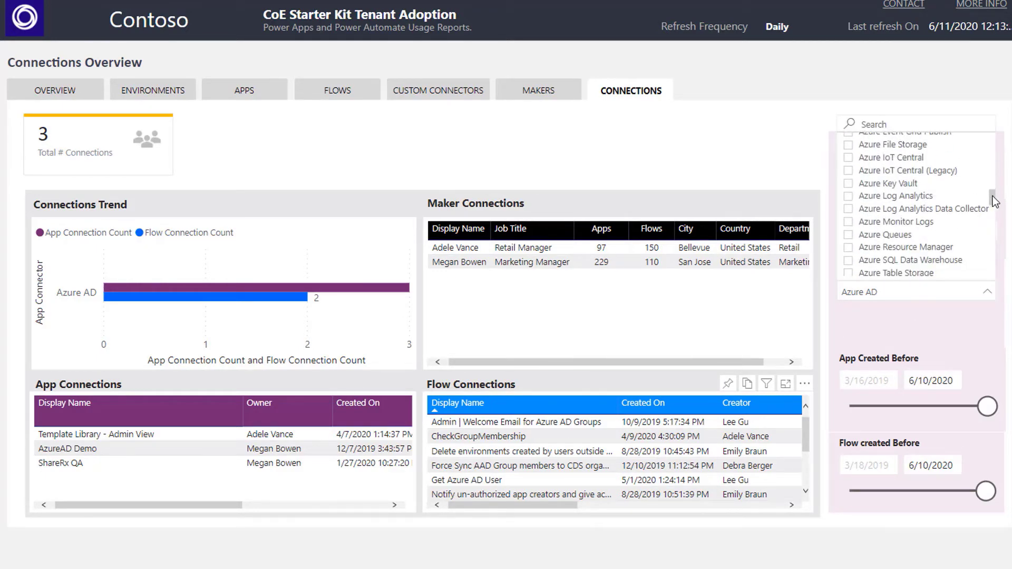
scroll(992, 201, "down", 10)
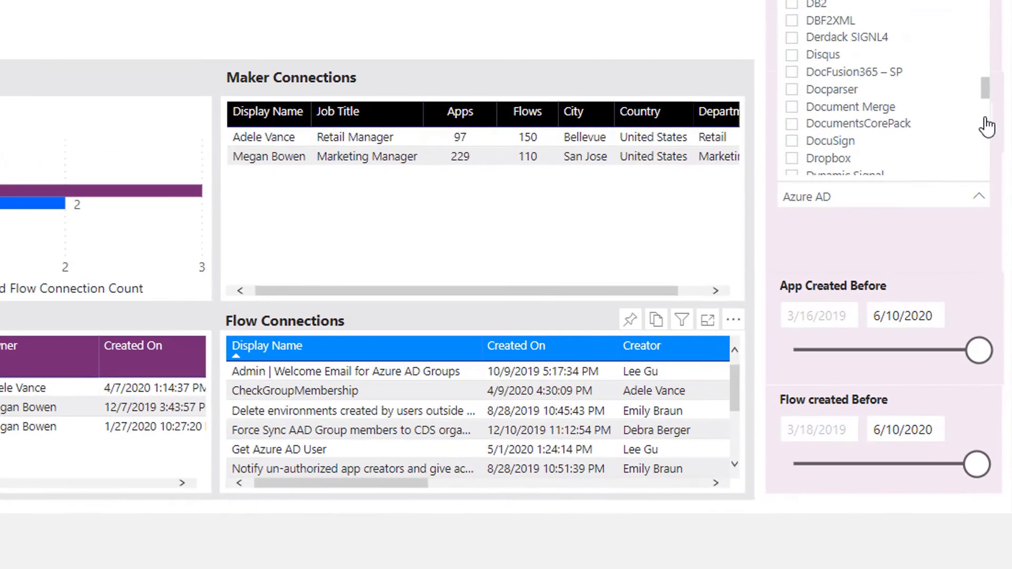
scroll(980, 131, "down", 3)
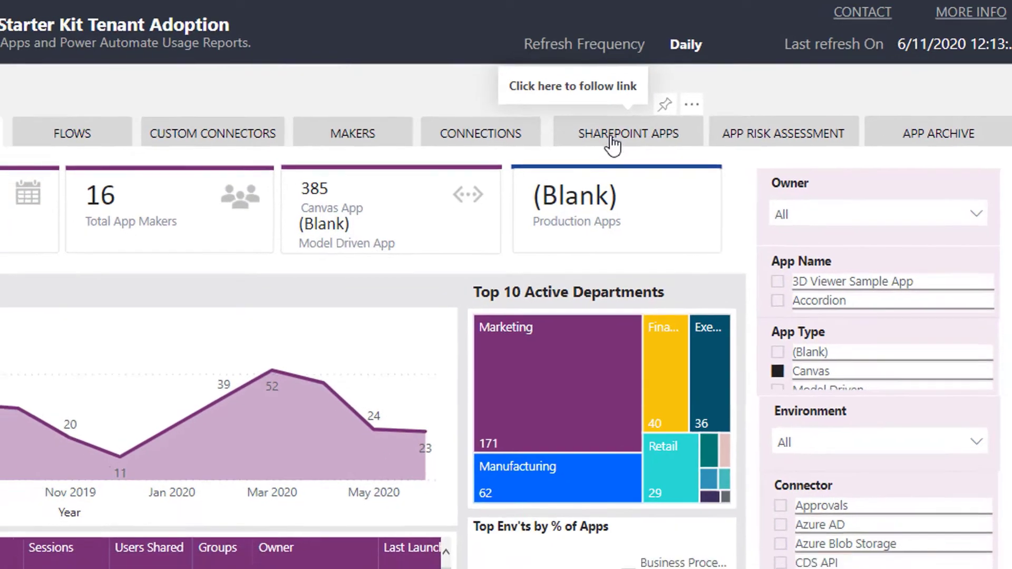
Step: Open the SharePoint apps report and review its SharePoint integration list
left_click(599, 141)
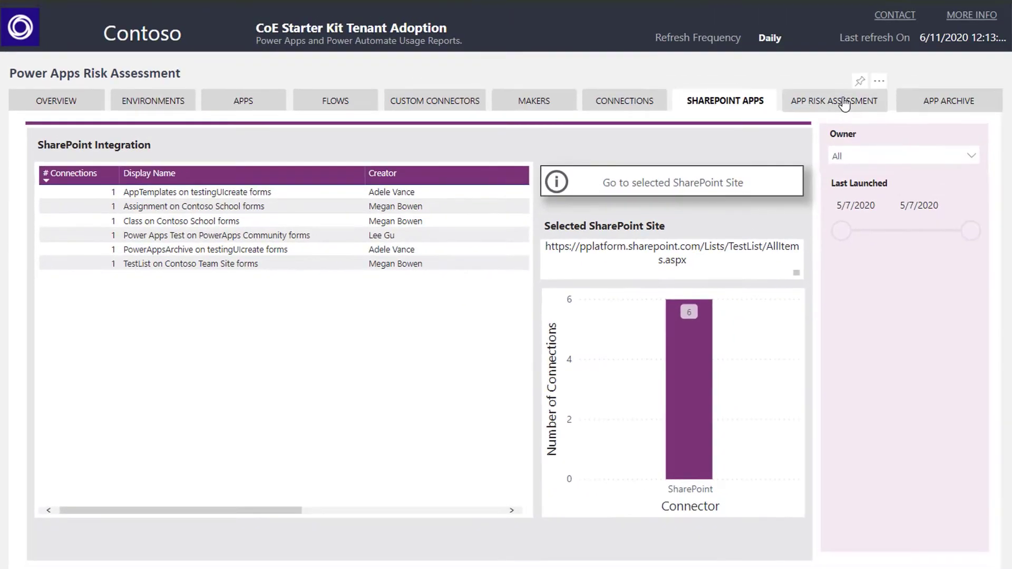
Step: In the app risk assessment, filter to apps with Shared with Everyone set to True and clear that filter again
left_click(843, 104)
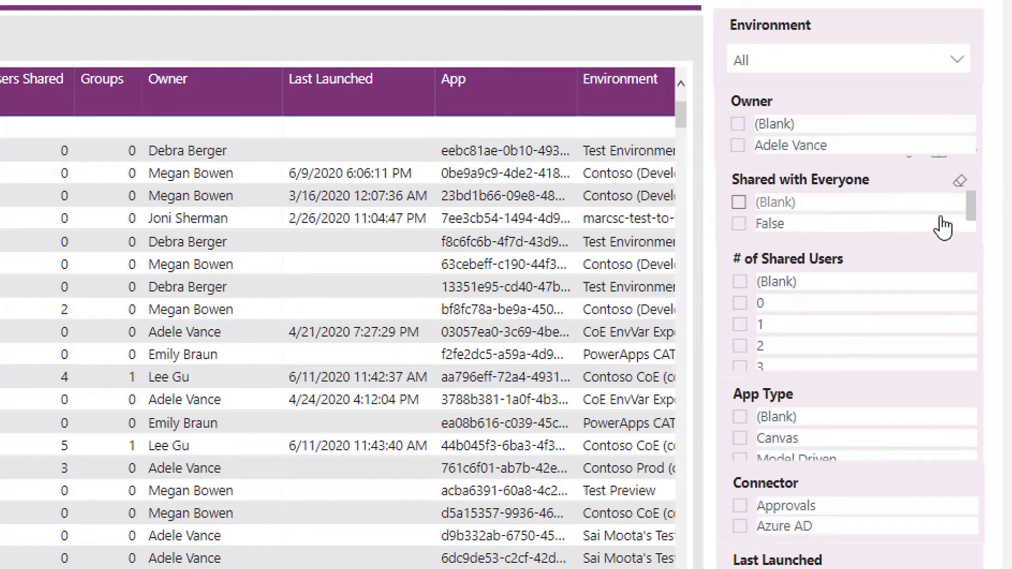
left_click_drag(969, 202, 970, 219)
left_click(739, 226)
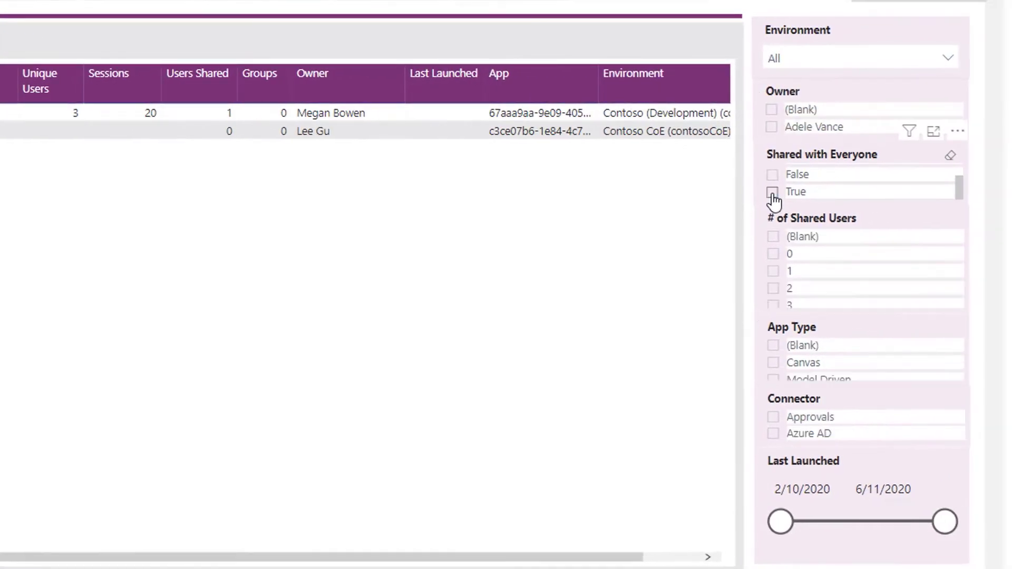
left_click(773, 193)
Step: Filter the risk assessment to apps with 8 shared users and clear that filter again
scroll(780, 264, "down", 3)
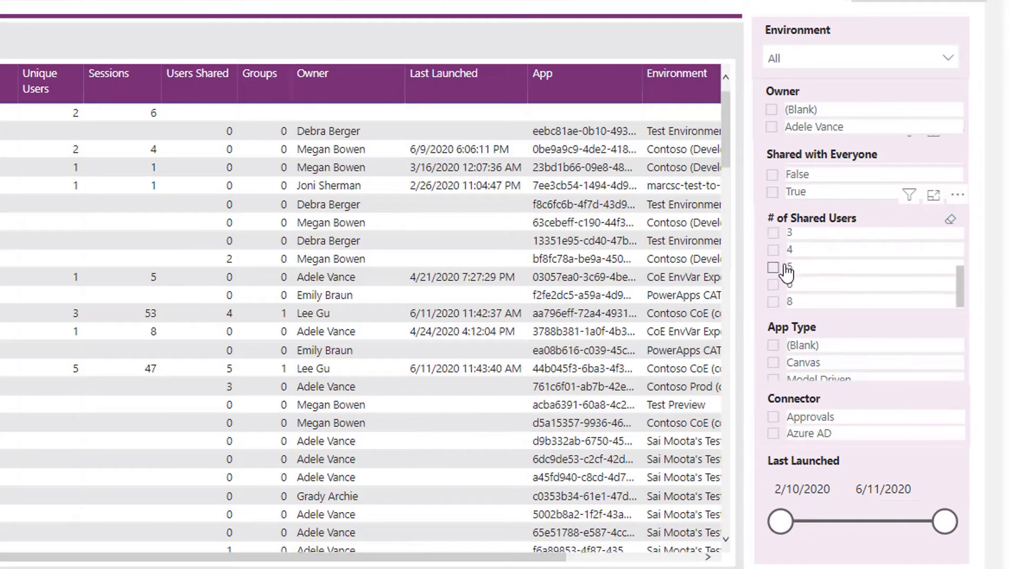
left_click(772, 301)
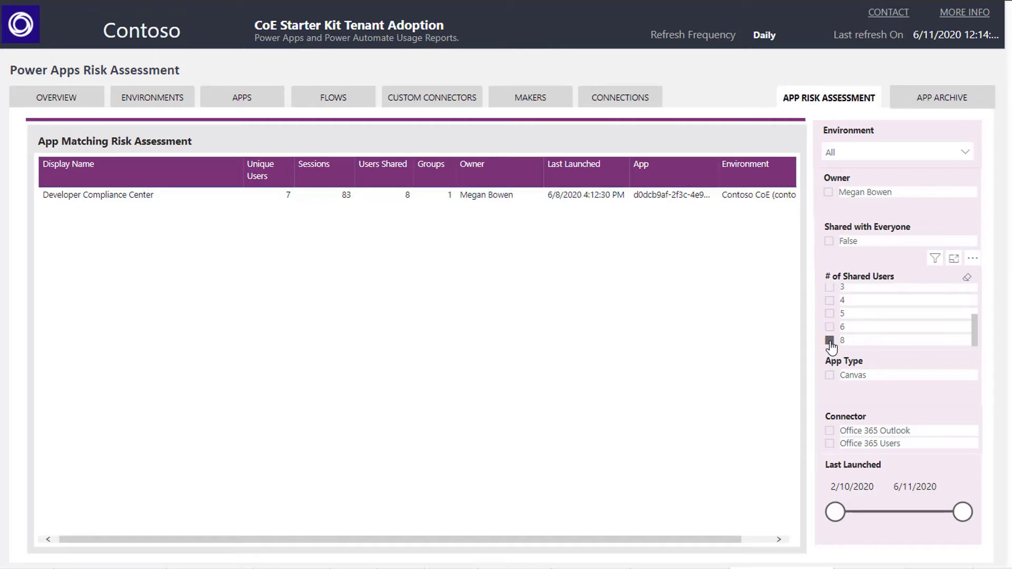
left_click(829, 340)
Step: Browse the risk assessment's Connector filter options and limit the Last Launched range to 2/10/2020 through 3/18/2020
scroll(732, 366, "down", 3)
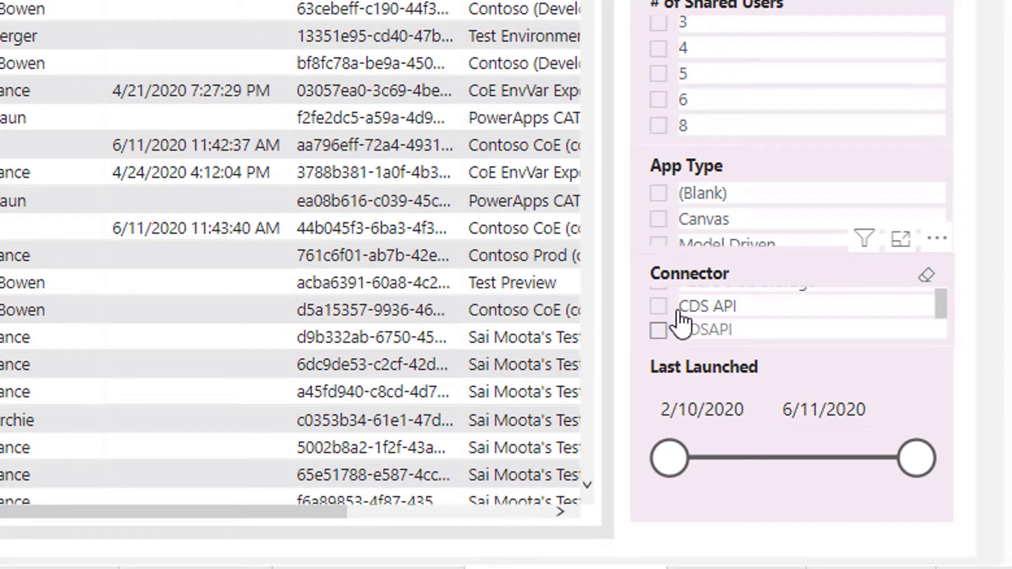
scroll(701, 324, "down", 2)
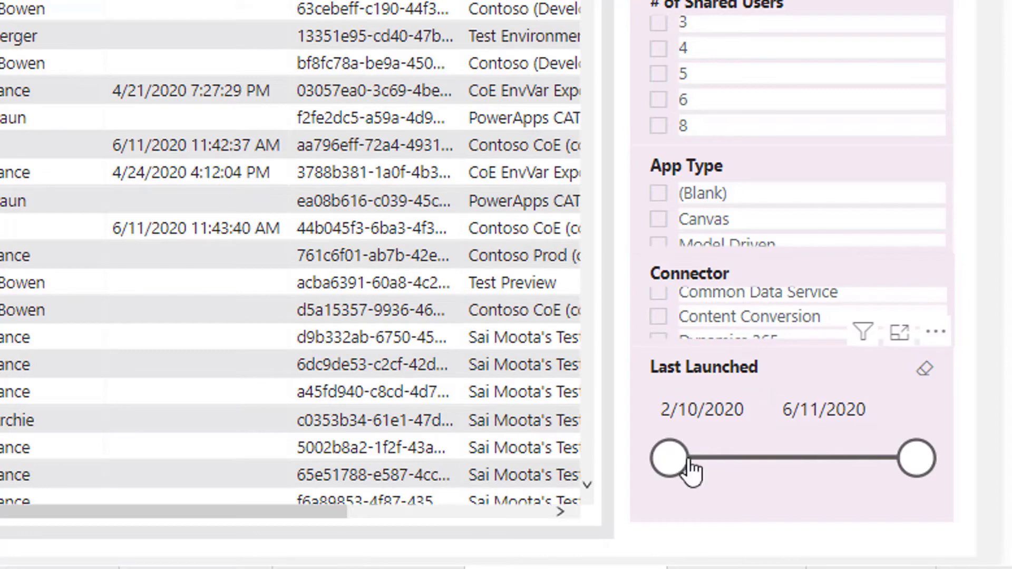
left_click_drag(671, 460, 601, 468)
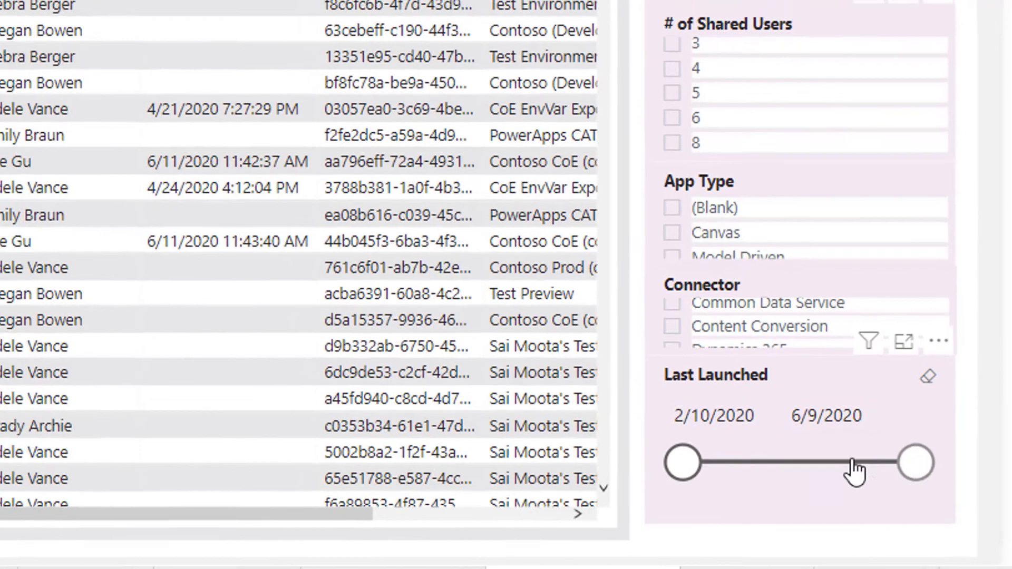
left_click_drag(851, 462, 754, 464)
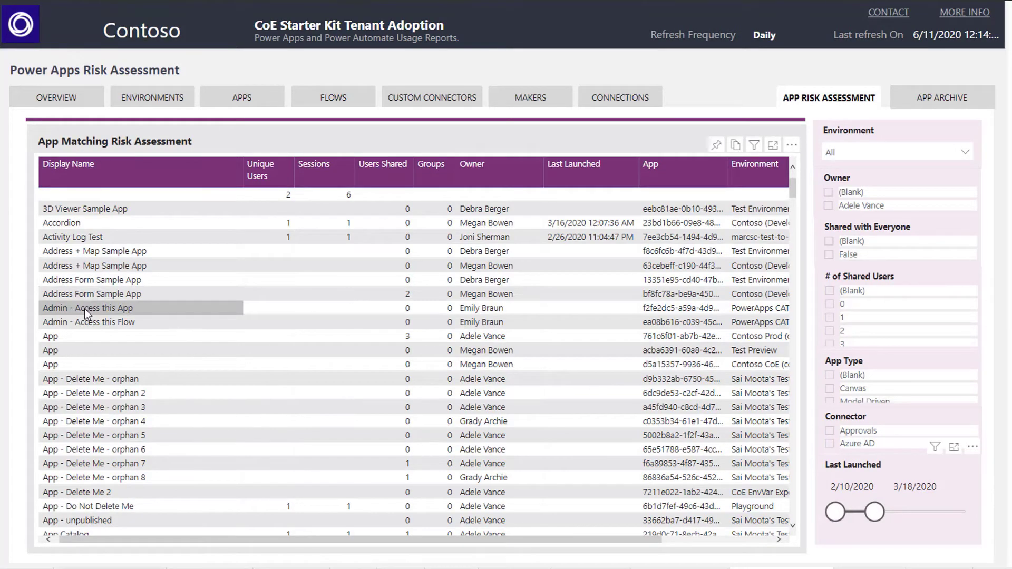
mouse_move(84, 309)
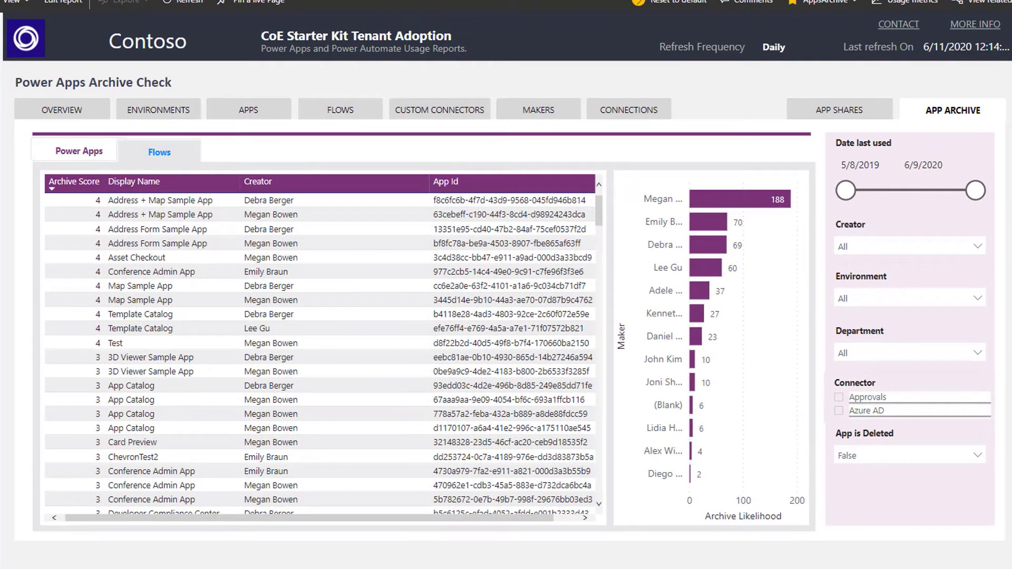
Step: Open the flows overview and go on to its Flow Archive report
left_click(340, 110)
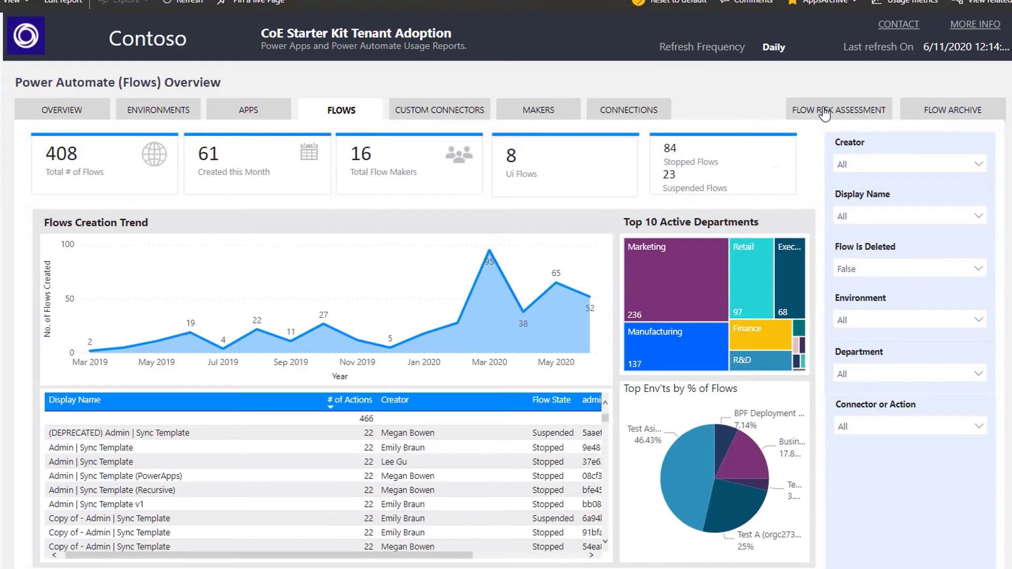
left_click(958, 110)
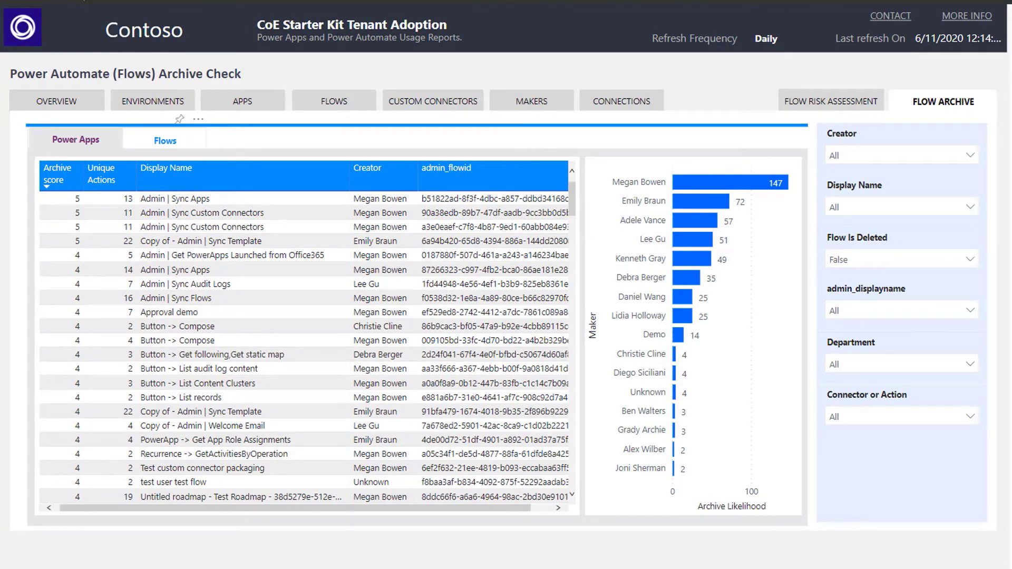
Step: Open the App Maker Insights page and inspect individual makers' segments in the Office 365 Users bar
left_click(652, 550)
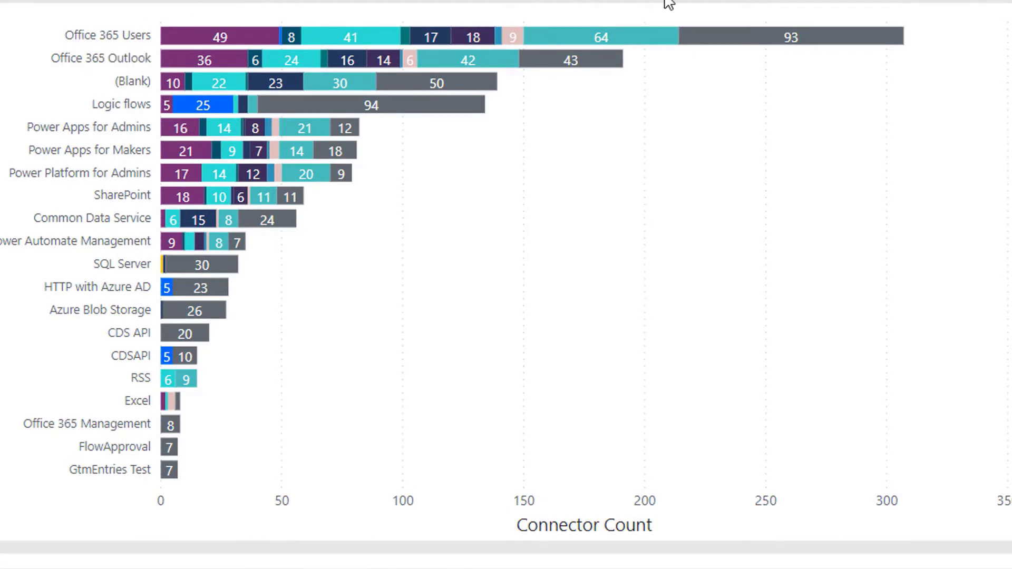
mouse_move(783, 45)
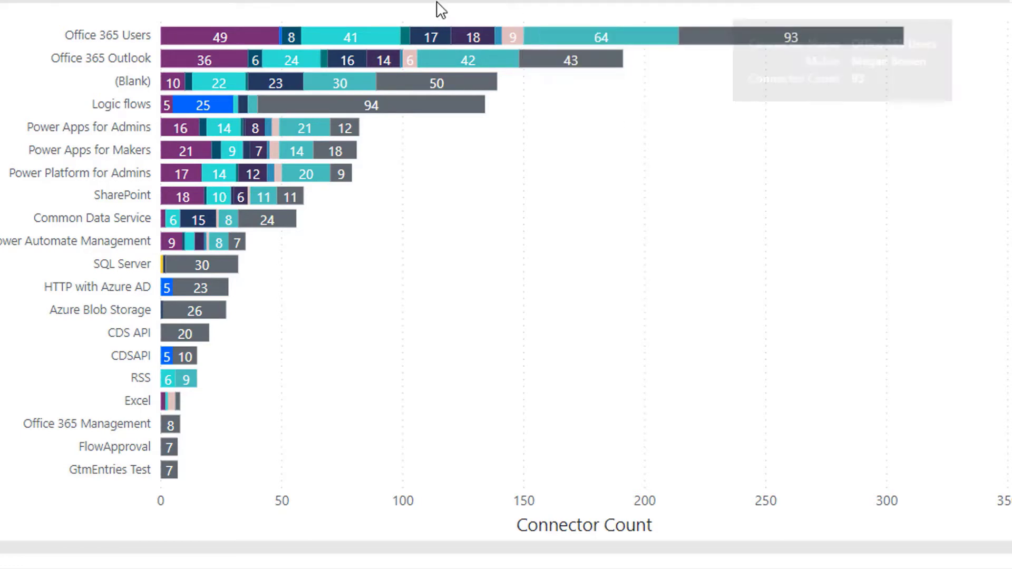
mouse_move(564, 42)
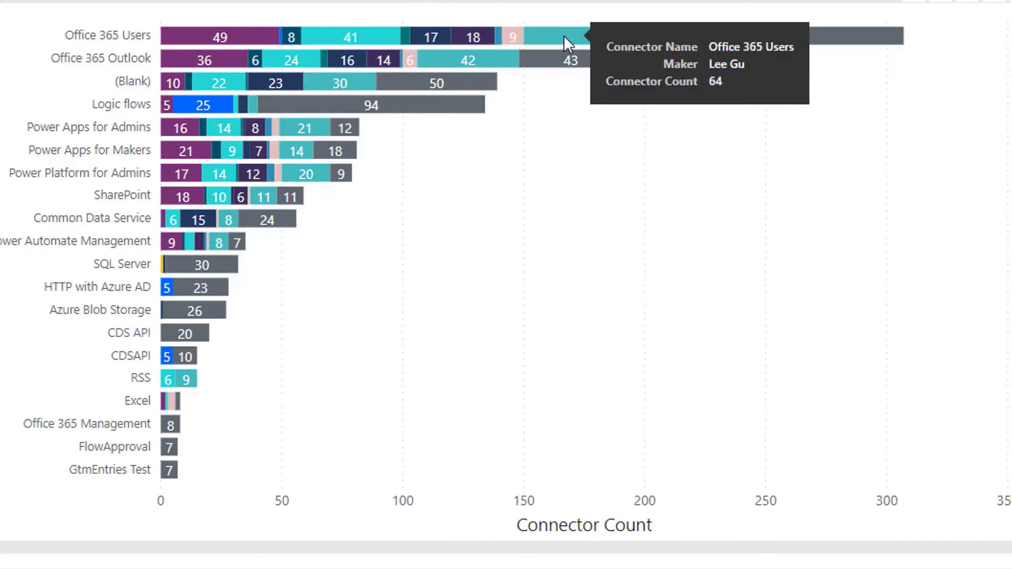
mouse_move(227, 35)
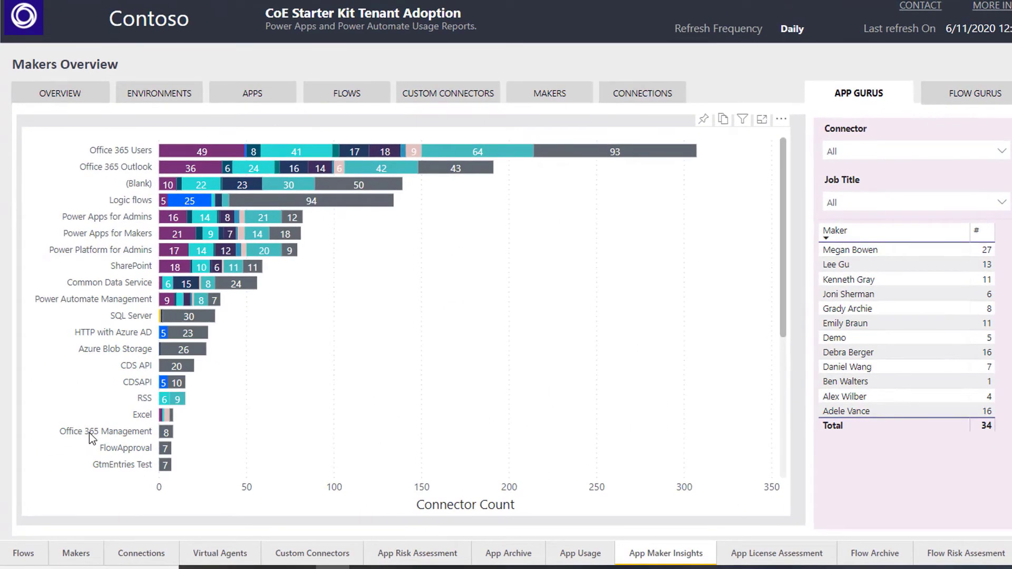
Step: Filter the connector count chart to the first listed maker, and after that to the ninth maker instead
left_click(837, 250)
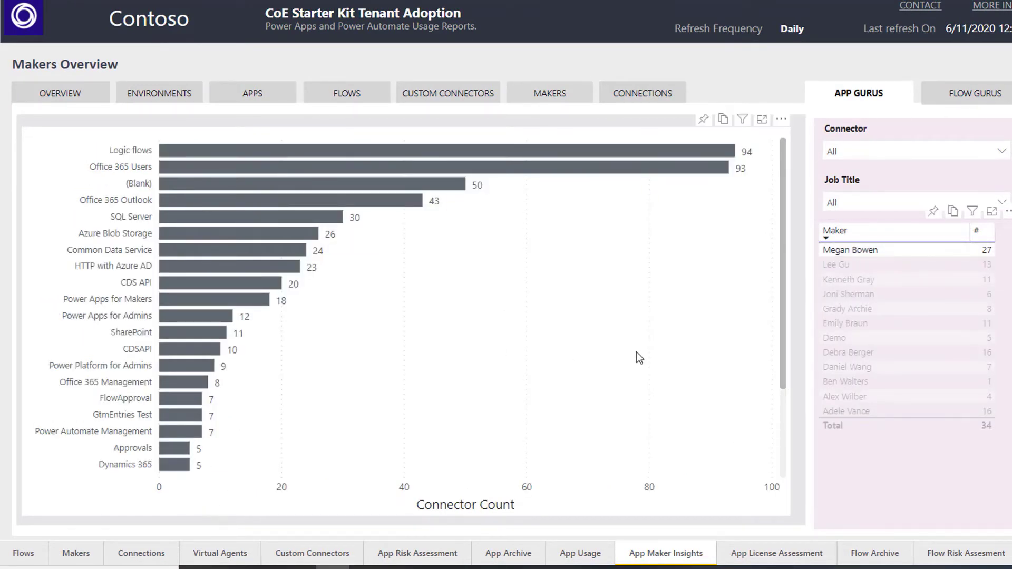
left_click(846, 366)
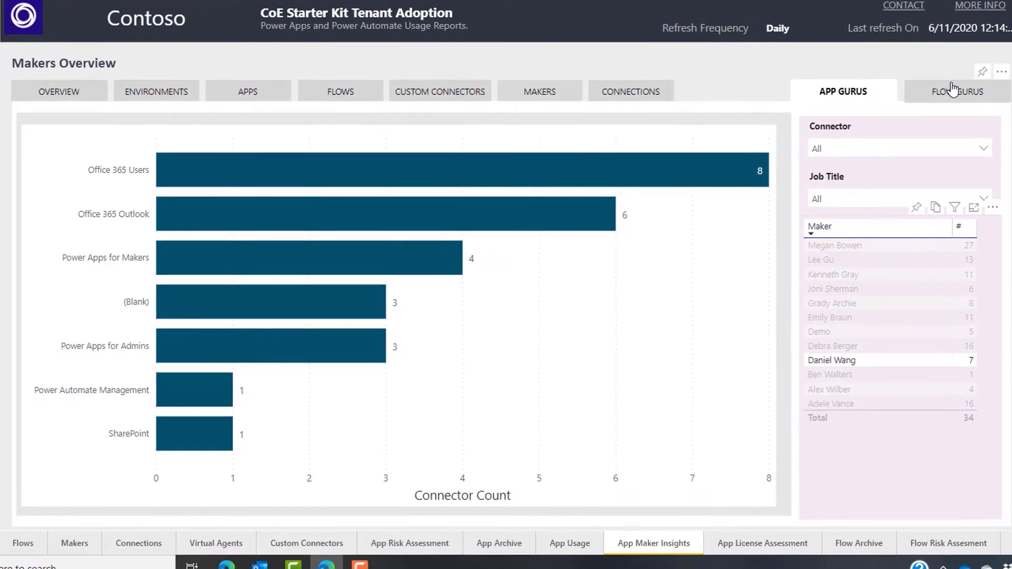
Step: Open the Flow Gurus report and highlight several makers' bars one after another in the Flow Guru Indicator chart
left_click(950, 90)
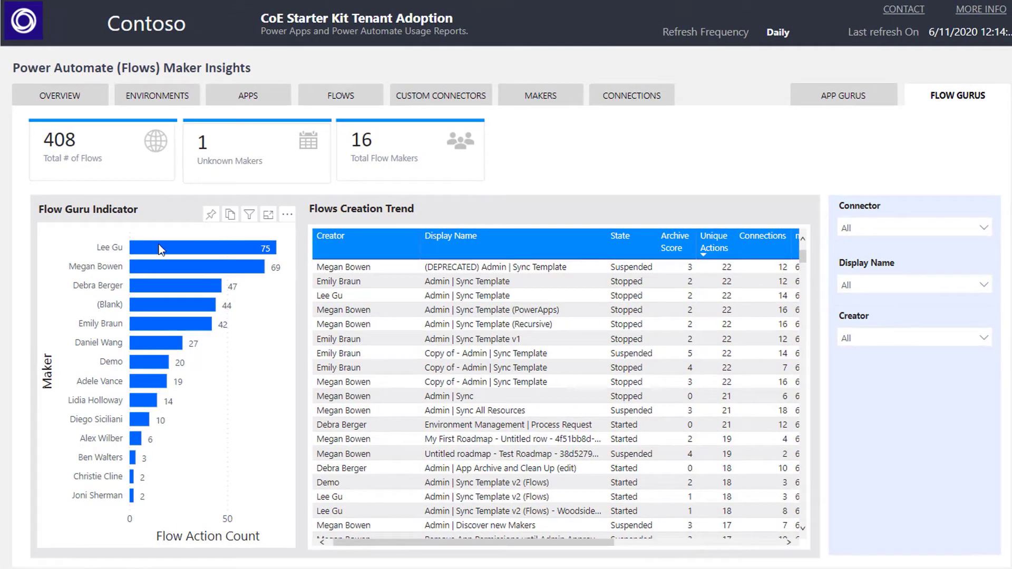
left_click(178, 245)
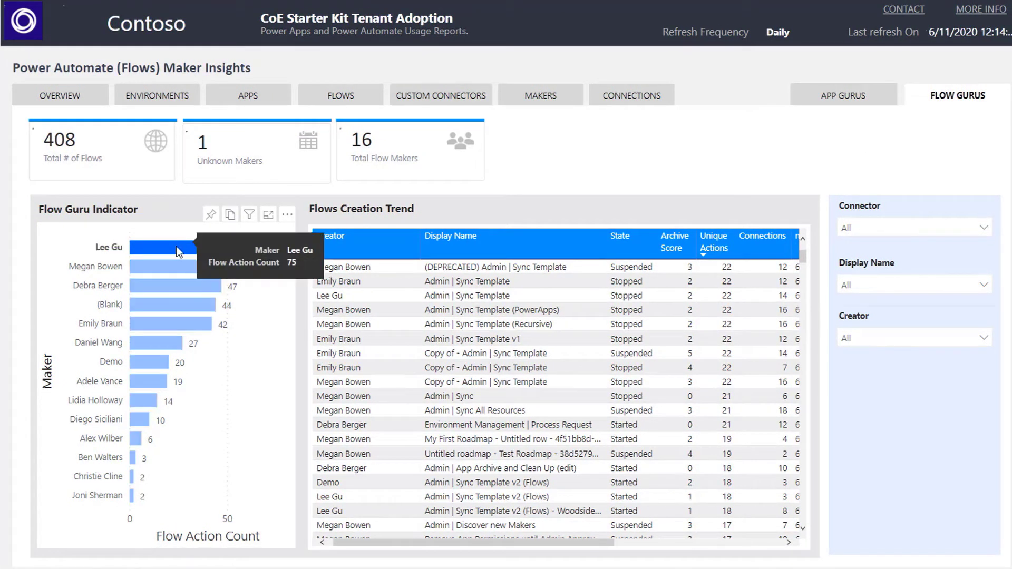
left_click(164, 306)
left_click(143, 400)
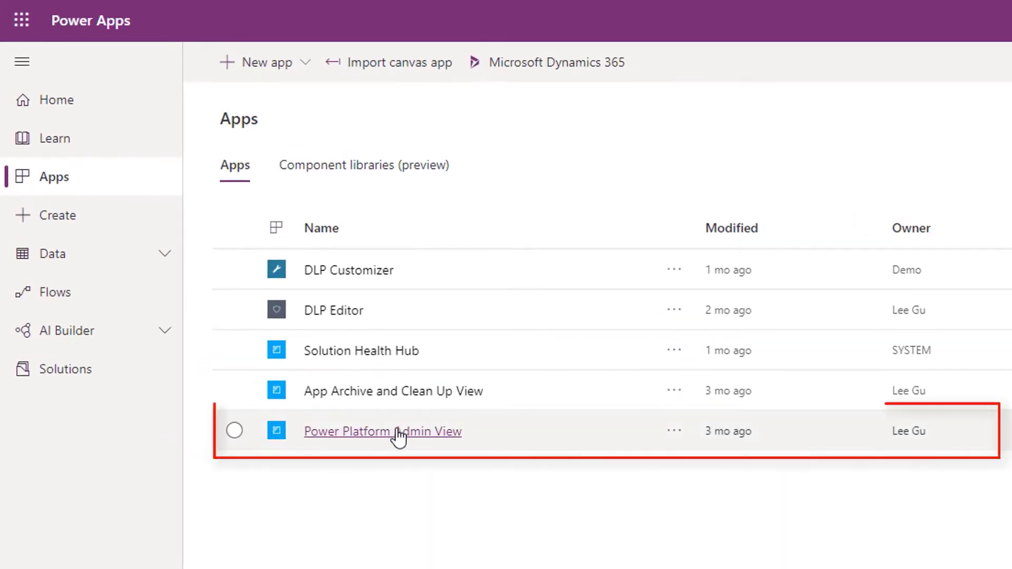
Step: Switch to the Power Apps apps list and launch the Power Platform Admin View app
left_click(385, 436)
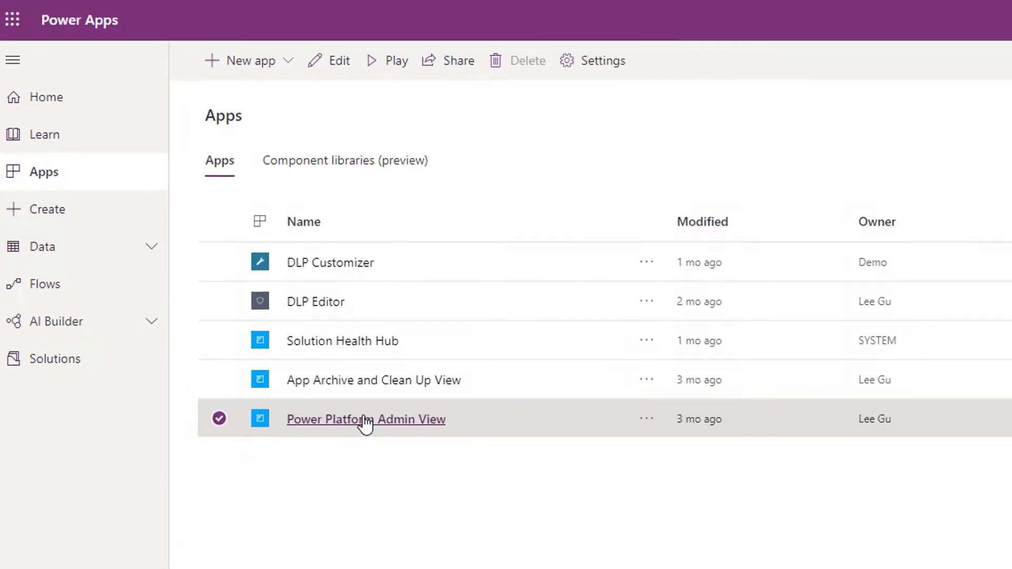
left_click(365, 420)
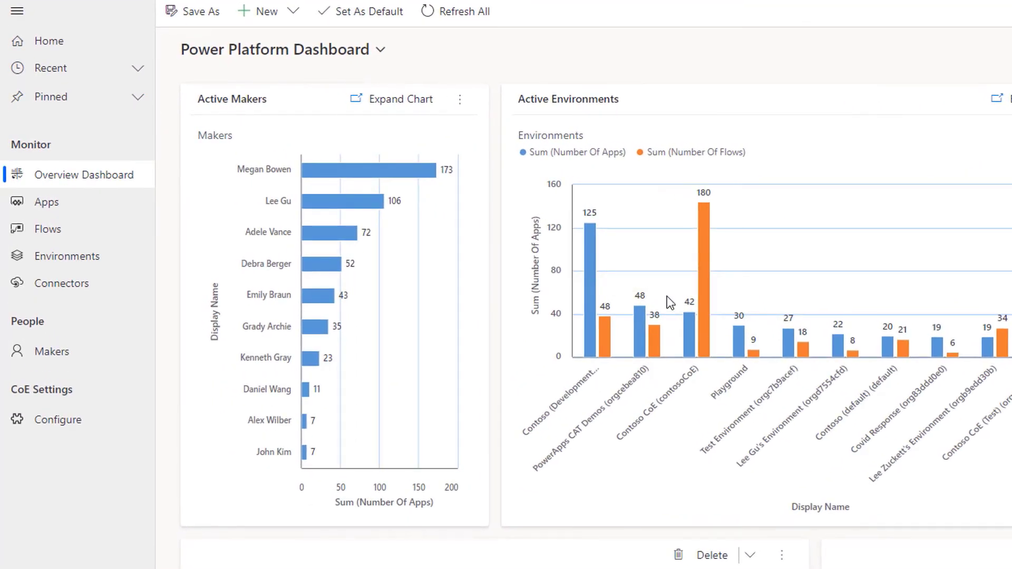
Step: Review the LaPosteFallTheme record from the Apps list and go on to the Environments list
left_click(33, 206)
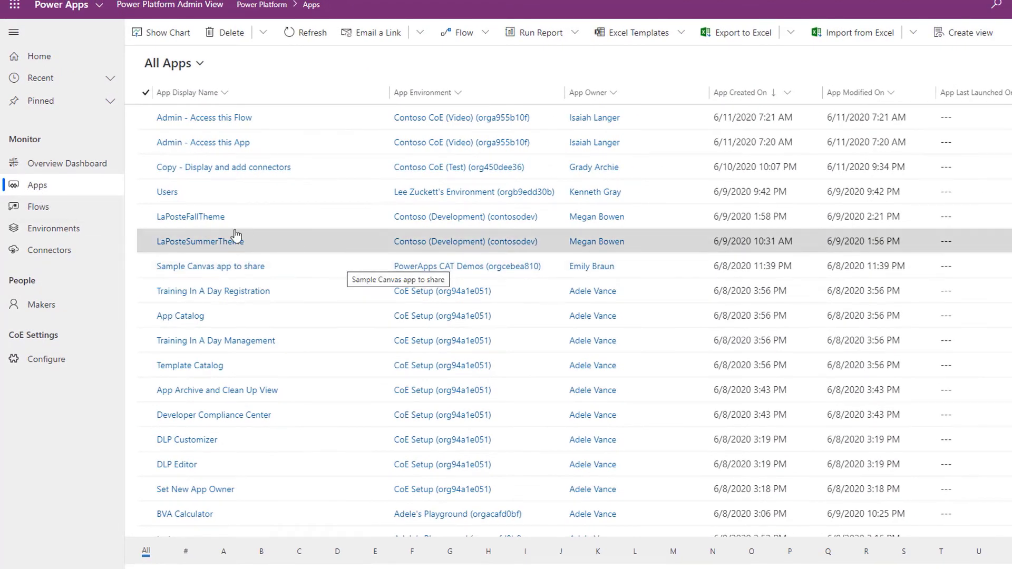
double_click(279, 215)
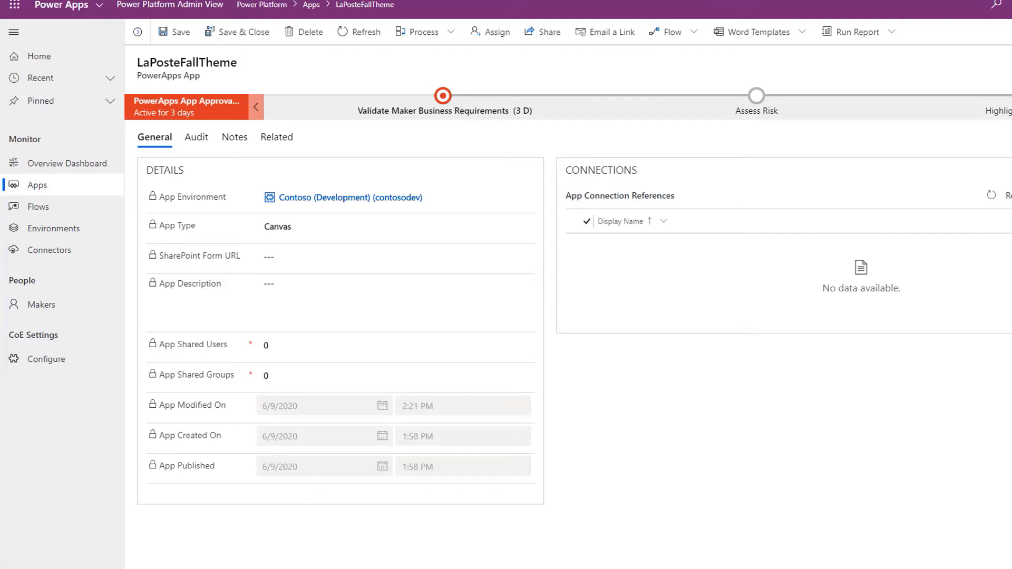
left_click(62, 230)
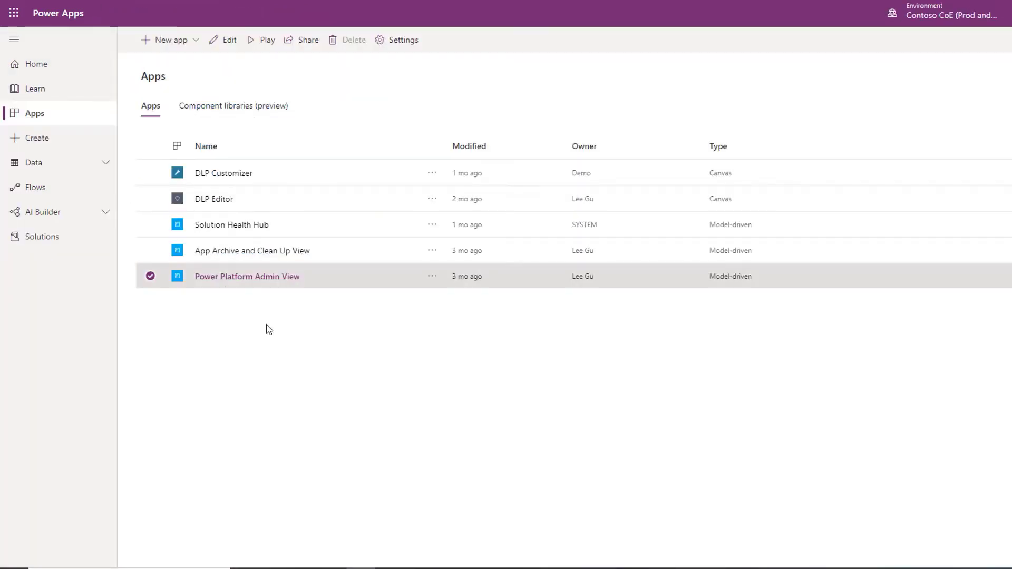
Step: Edit the Power Platform Admin View app in the App Designer and open its site map for editing
left_click(433, 276)
left_click(447, 298)
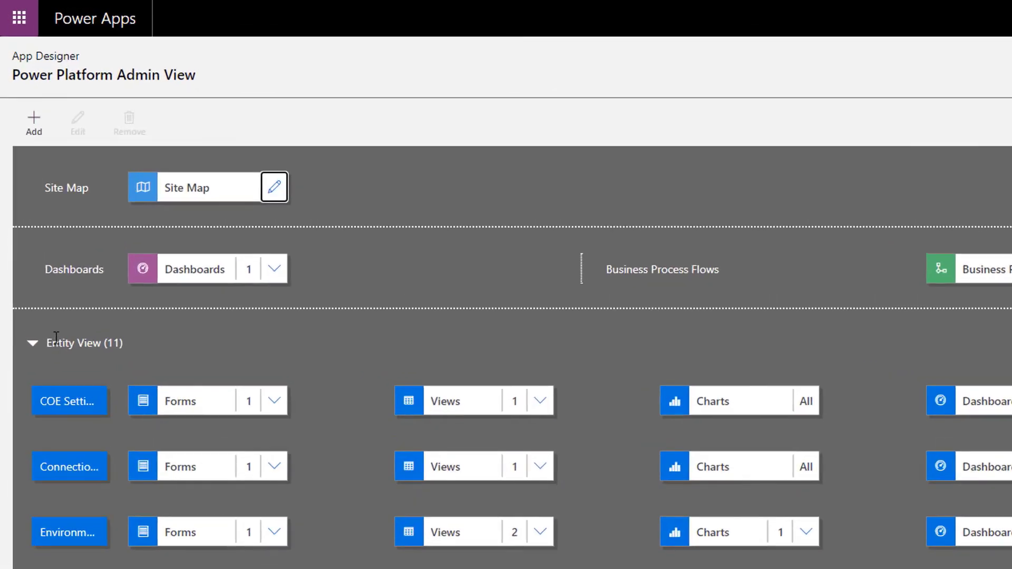
left_click(318, 216)
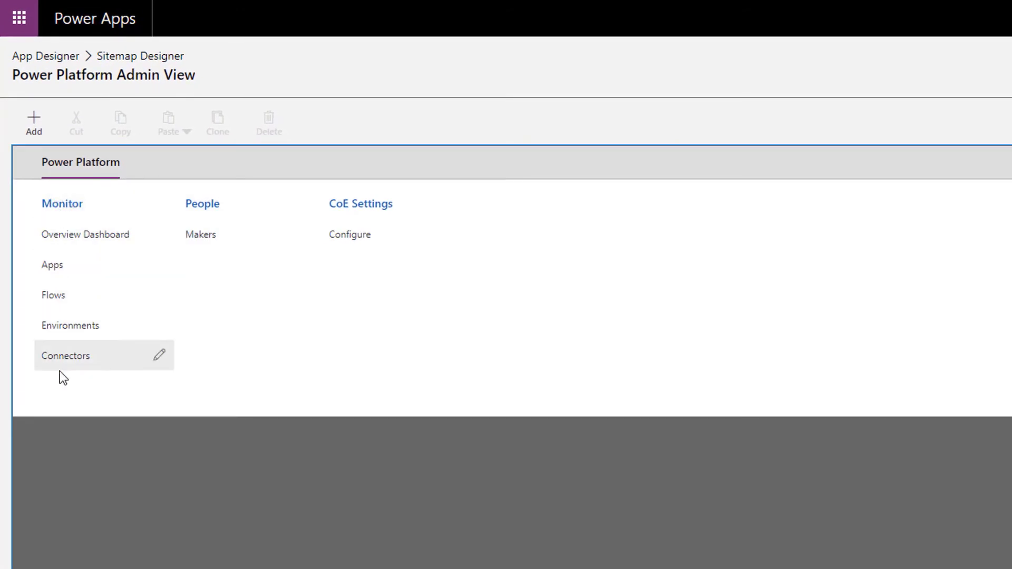
Step: Add a new subarea to the site map's Monitor group and set its type to Entity
left_click(34, 122)
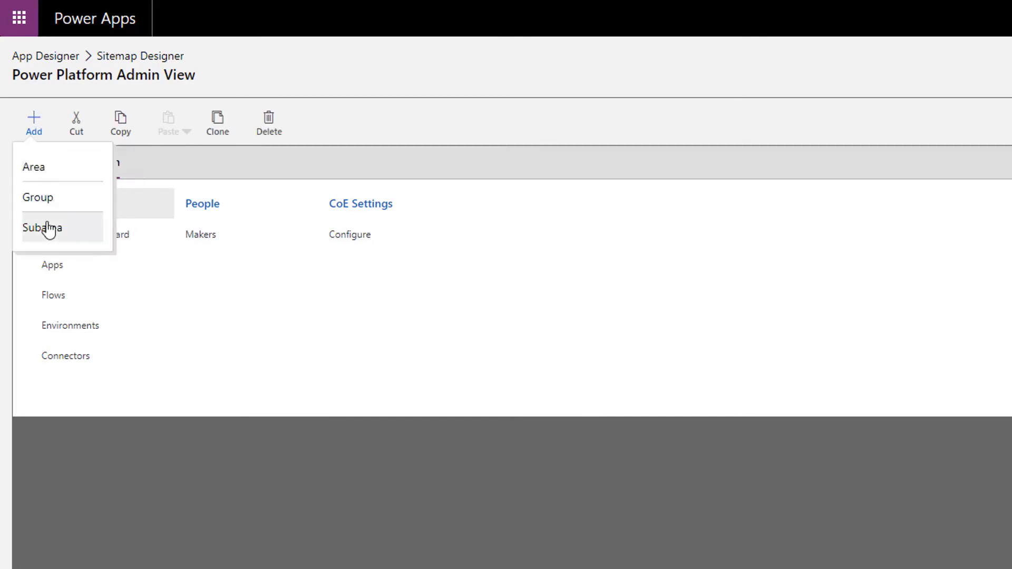
left_click(47, 228)
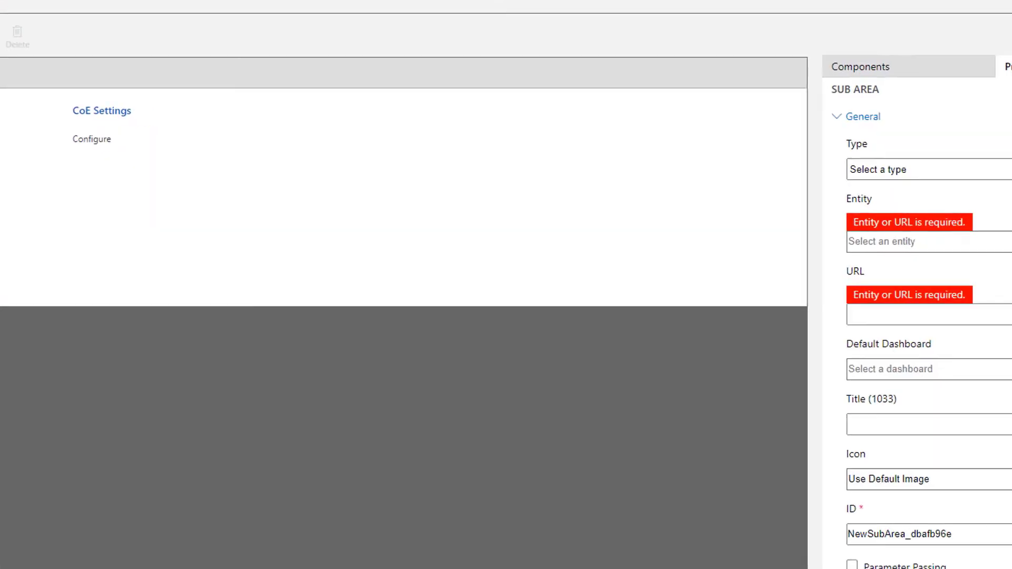
left_click(893, 169)
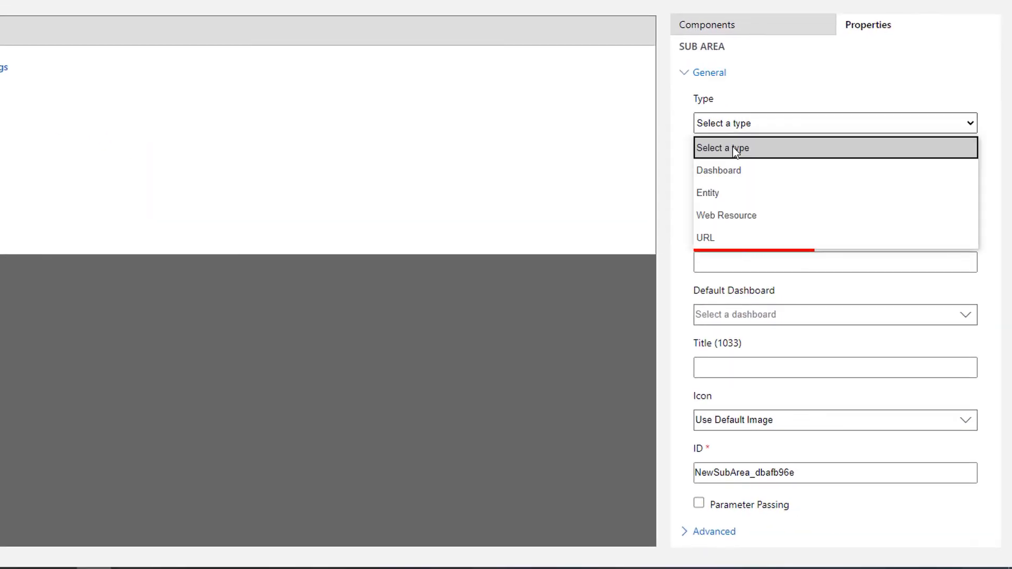
left_click(702, 193)
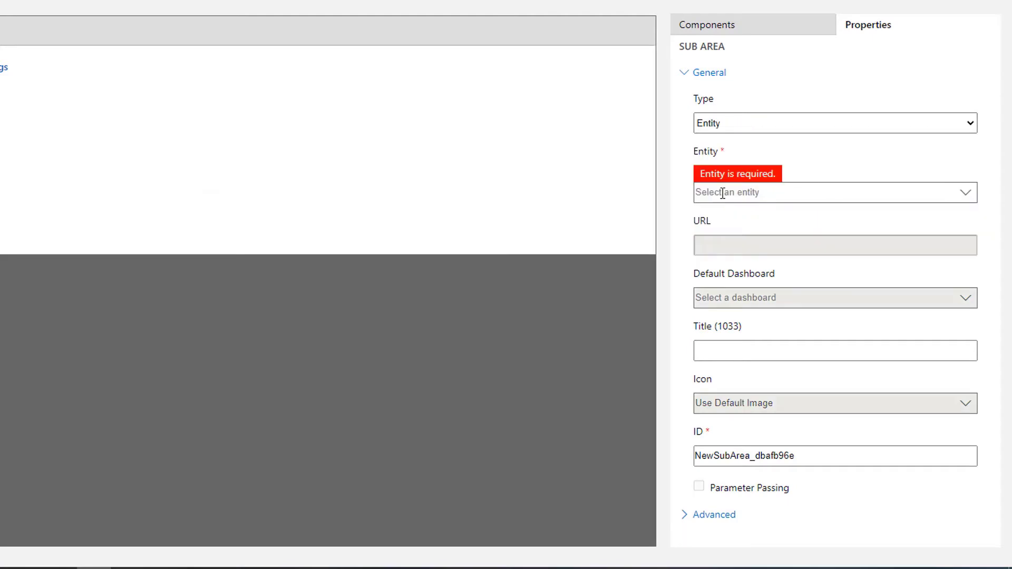
Step: Set the new subarea's entity to Audit Log
left_click(966, 192)
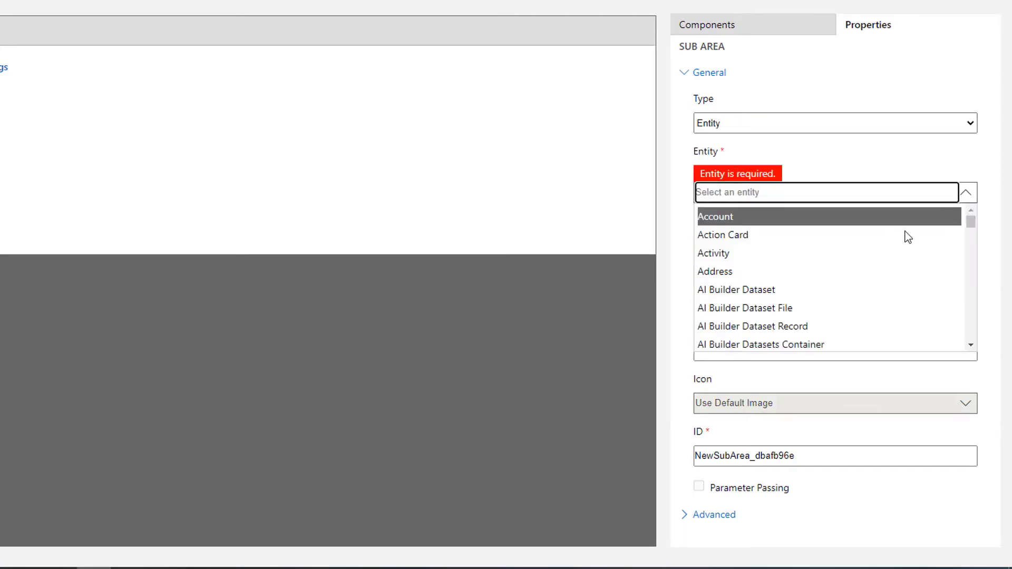
scroll(804, 251, "down", 1)
scroll(790, 258, "down", 10)
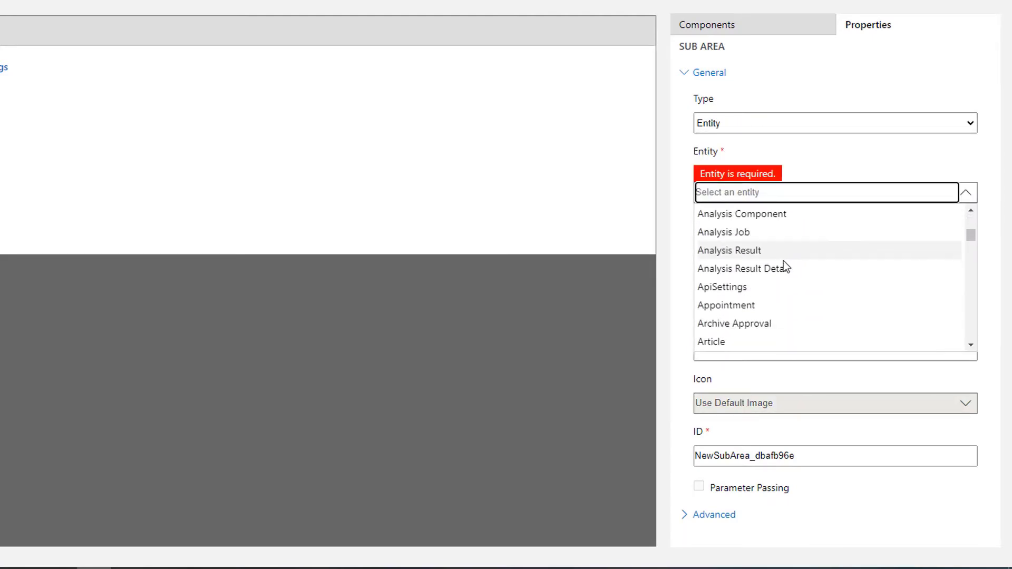
scroll(775, 263, "up", 1)
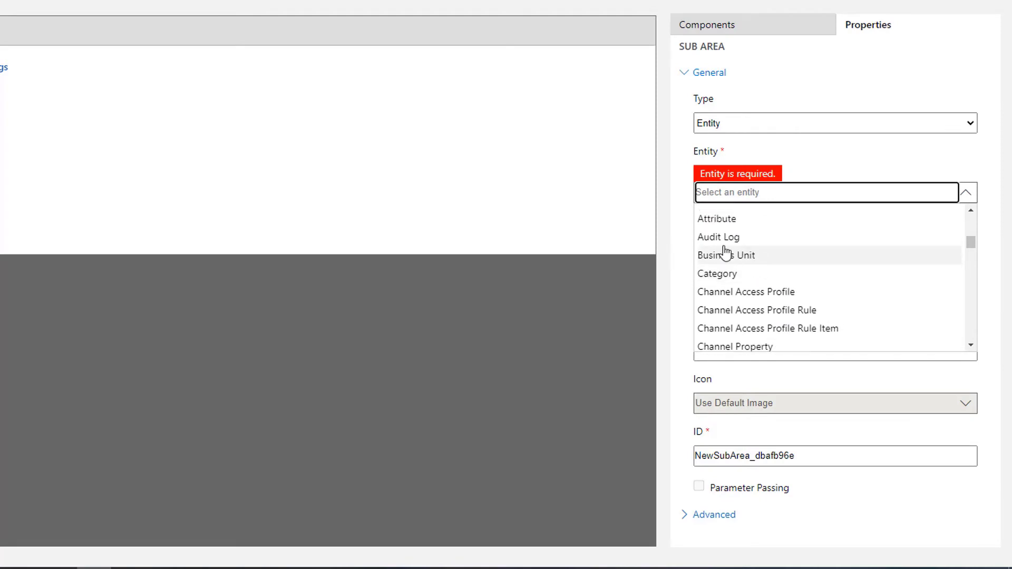
left_click(723, 235)
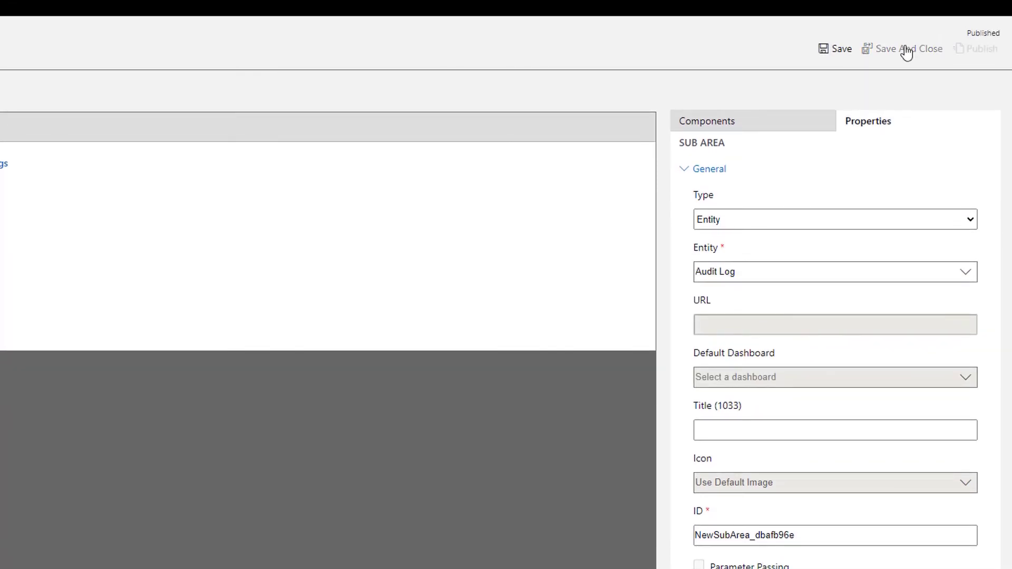
Step: Save and publish the site map changes and finish editing the model-driven app
left_click(827, 51)
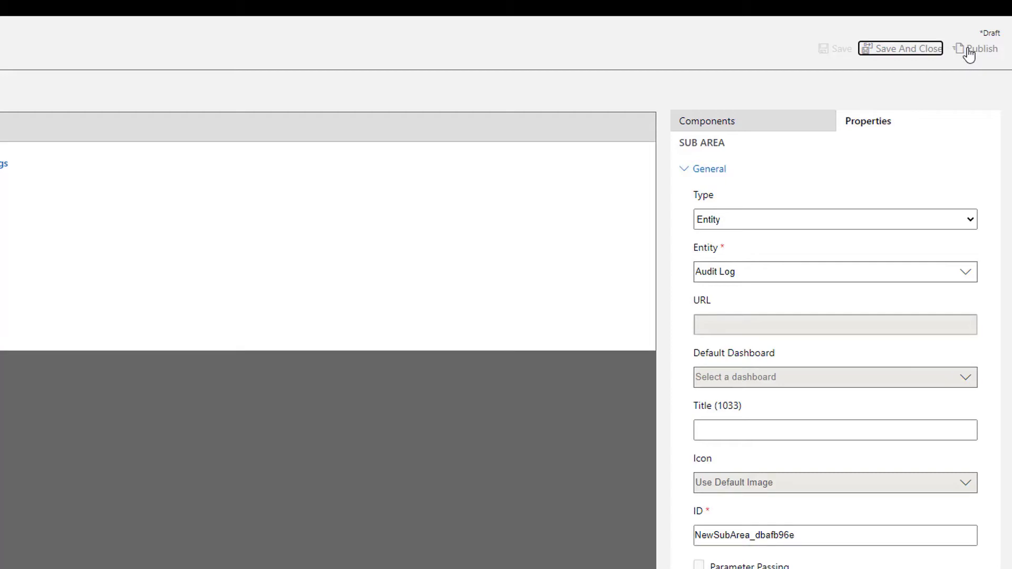
left_click(969, 50)
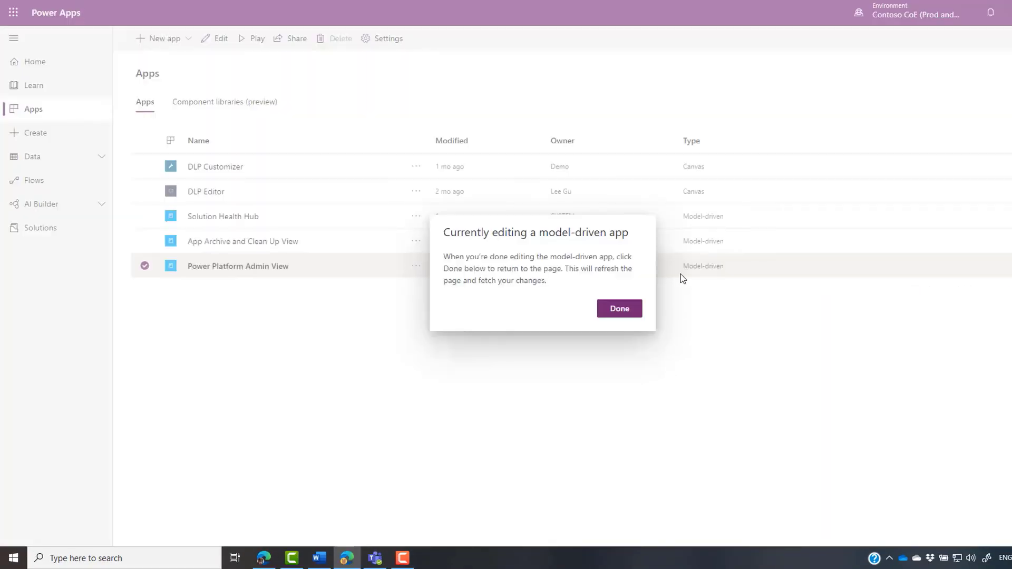
left_click(617, 309)
Step: Launch the updated Power Platform Admin View app and open its Audit Logs list
left_click(248, 267)
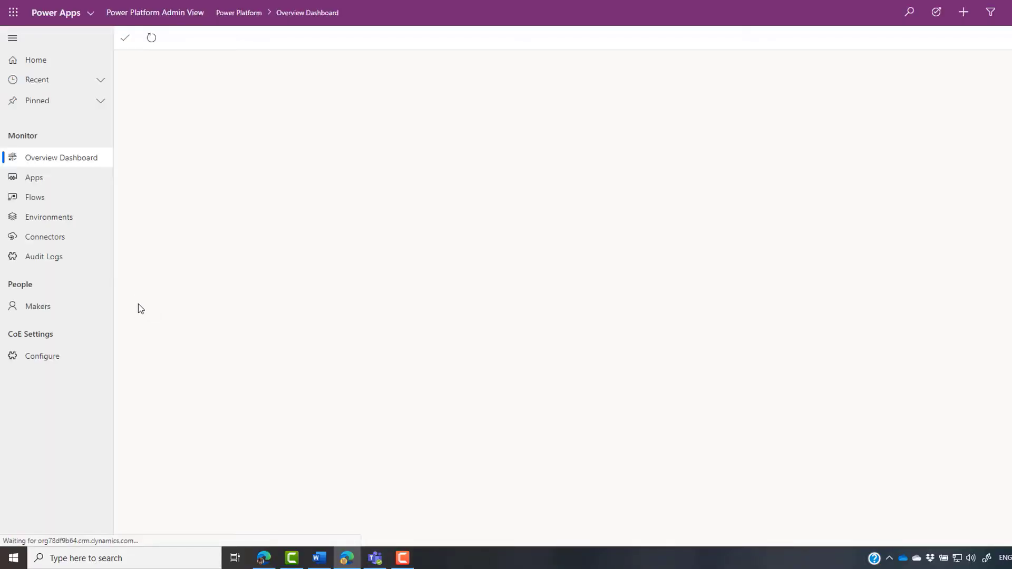
left_click(33, 255)
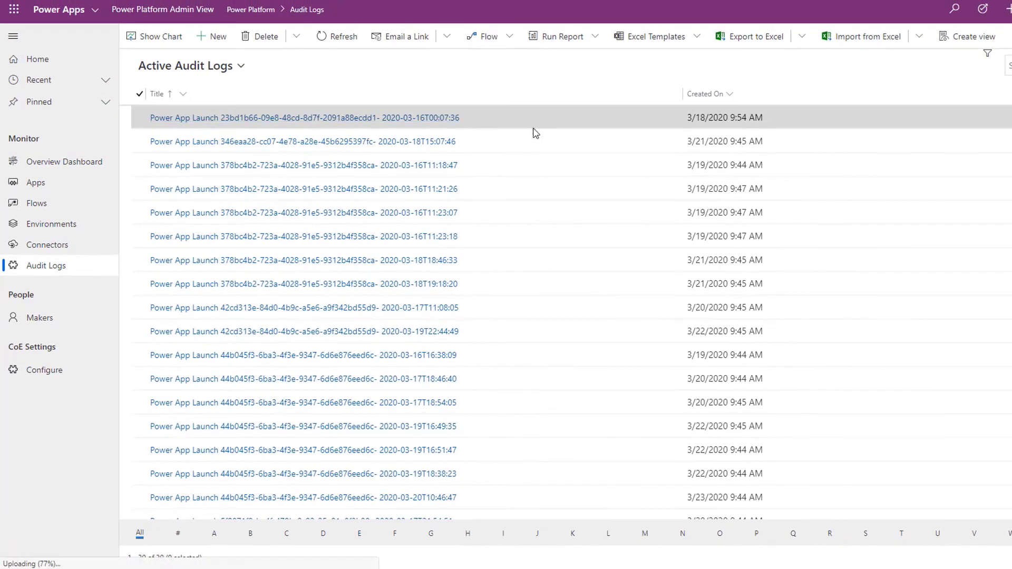
Step: Look through the records in the Active Audit Logs list
scroll(537, 147, "down", 3)
scroll(542, 168, "down", 1)
scroll(542, 237, "up", 4)
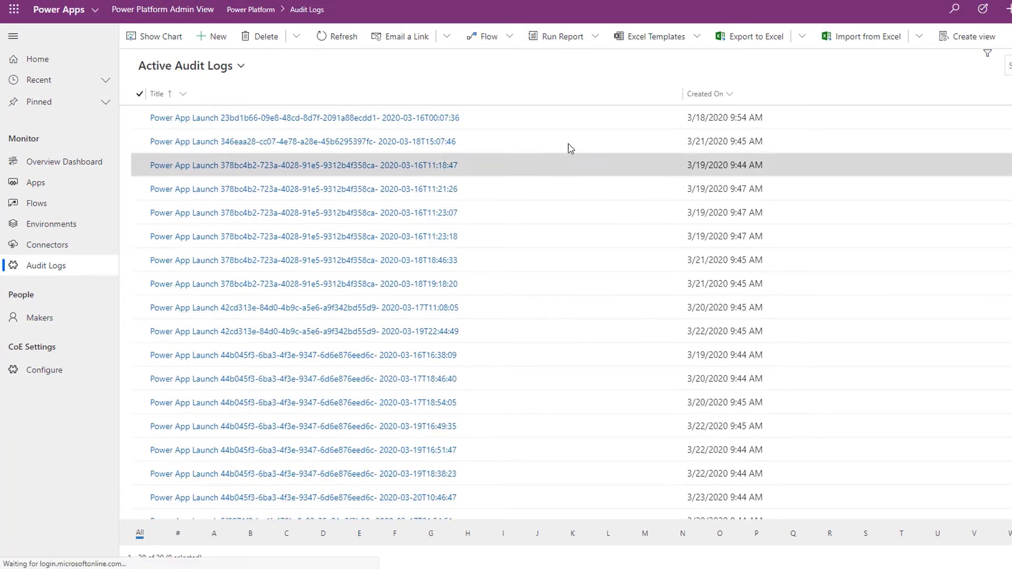
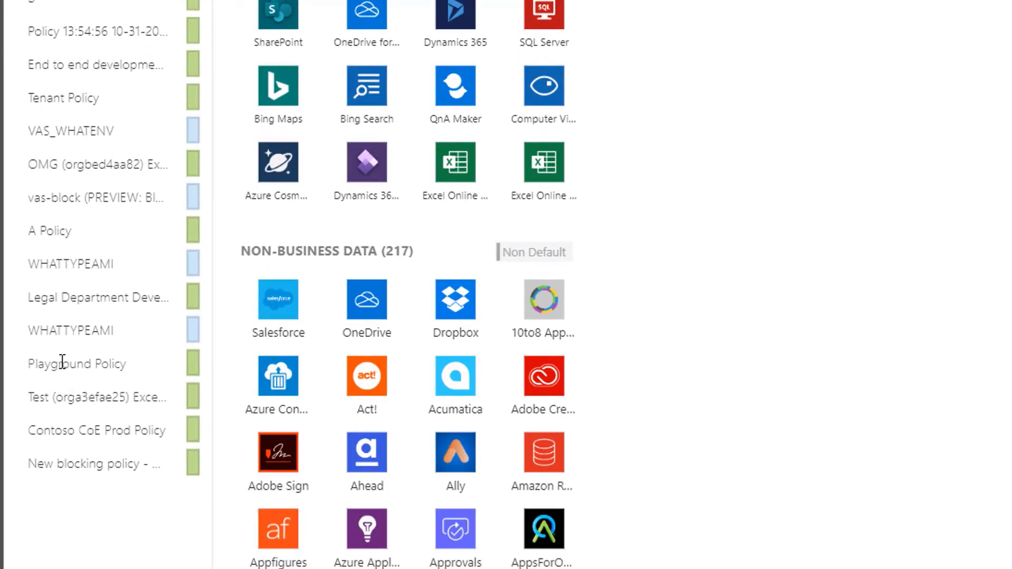
Step: Switch to the DLP Editor, open the Playground Policy and set its environment scope to None
left_click(62, 361)
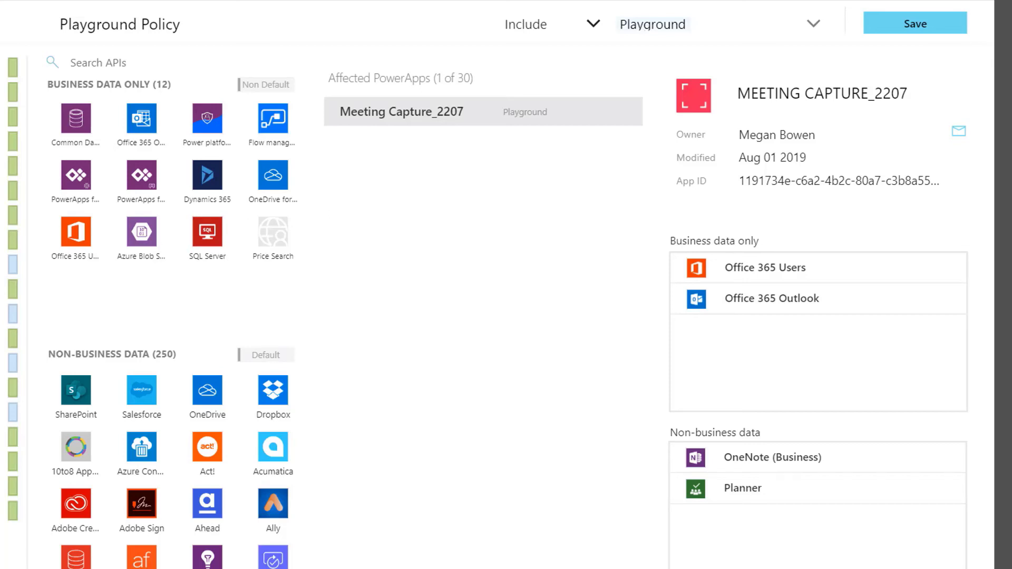
left_click(595, 25)
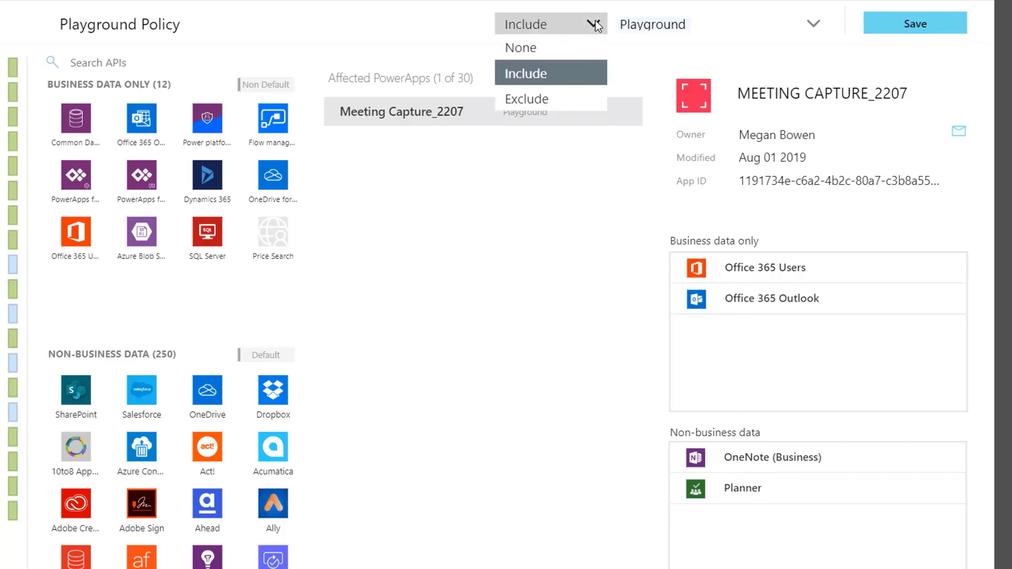
left_click(520, 48)
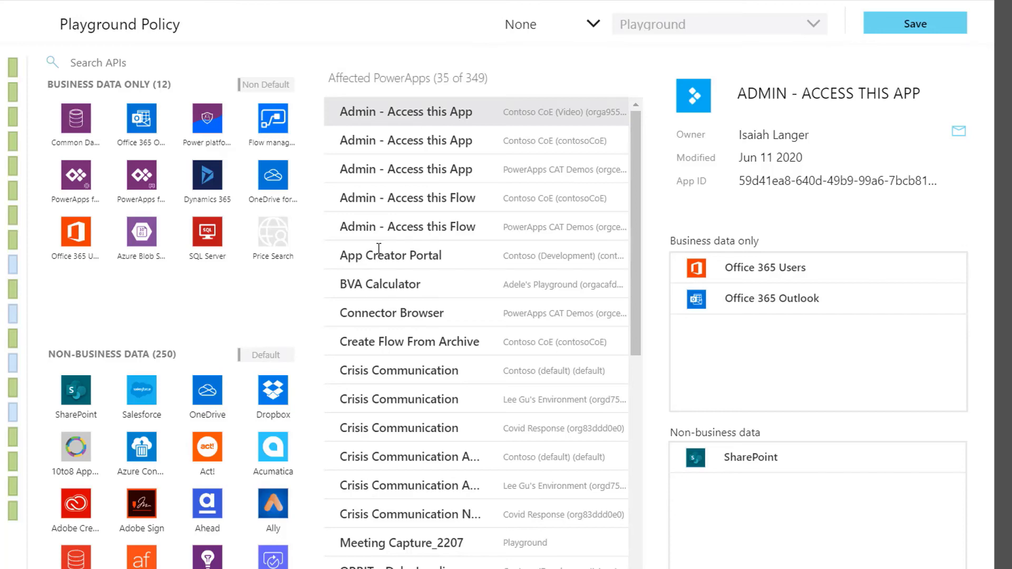
scroll(382, 257, "down", 9)
scroll(382, 257, "down", 1)
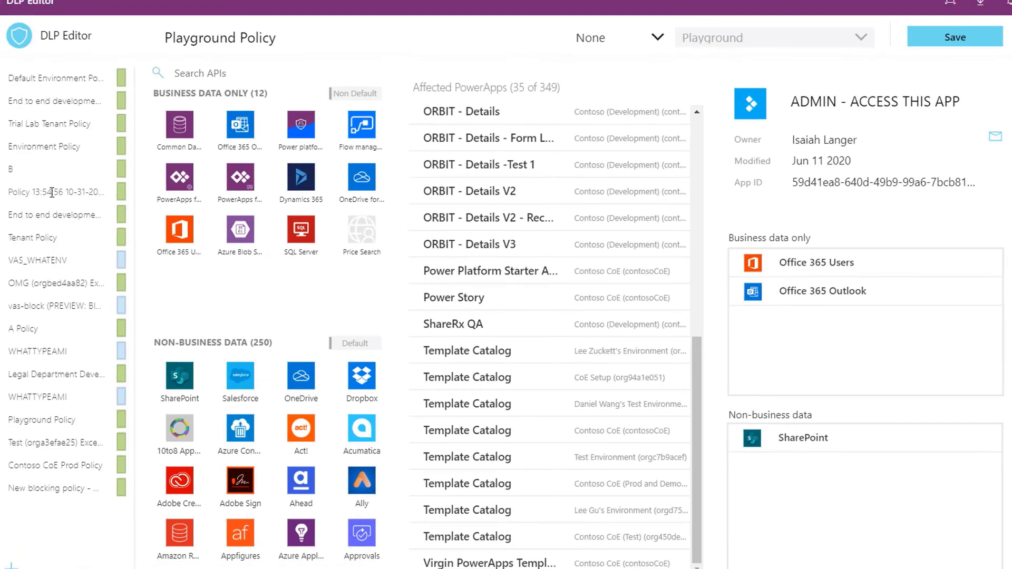
left_click(51, 193)
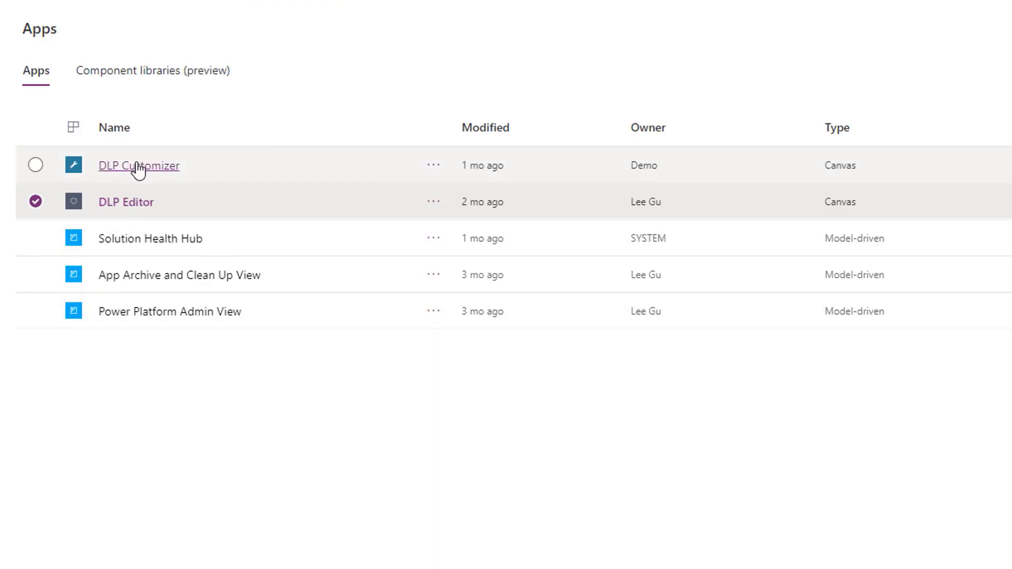
left_click(129, 167)
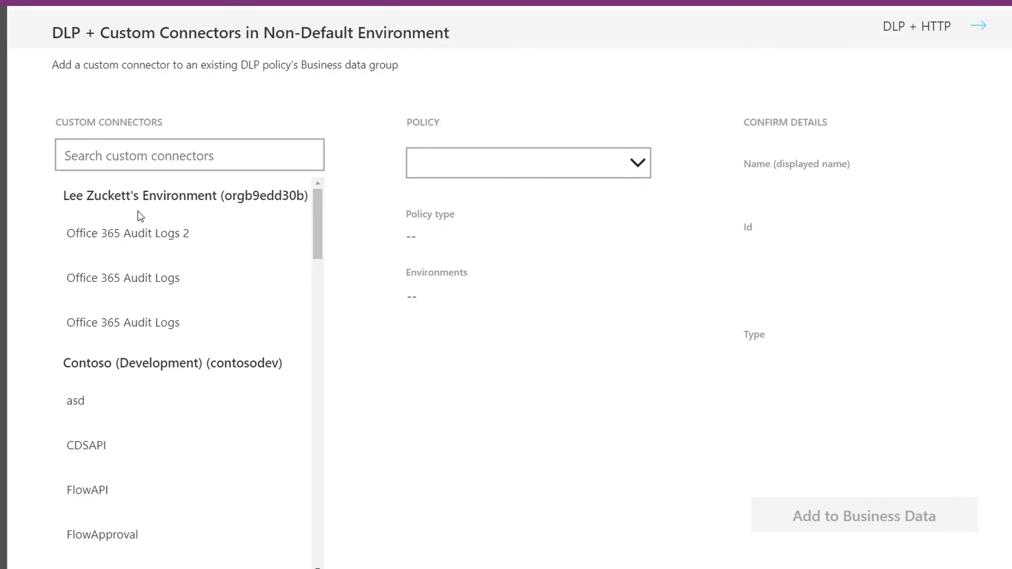
scroll(111, 257, "down", 7)
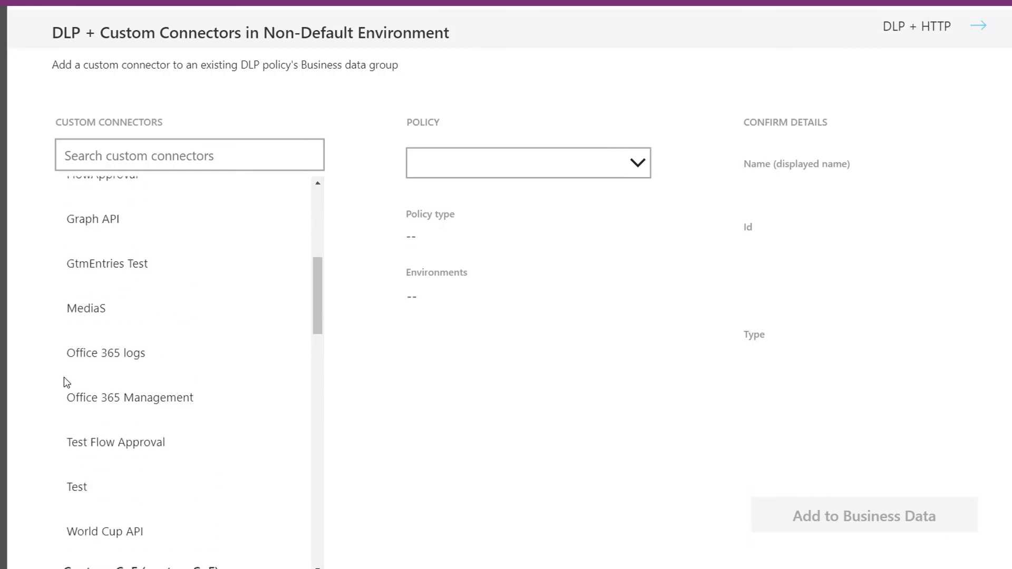
left_click(84, 310)
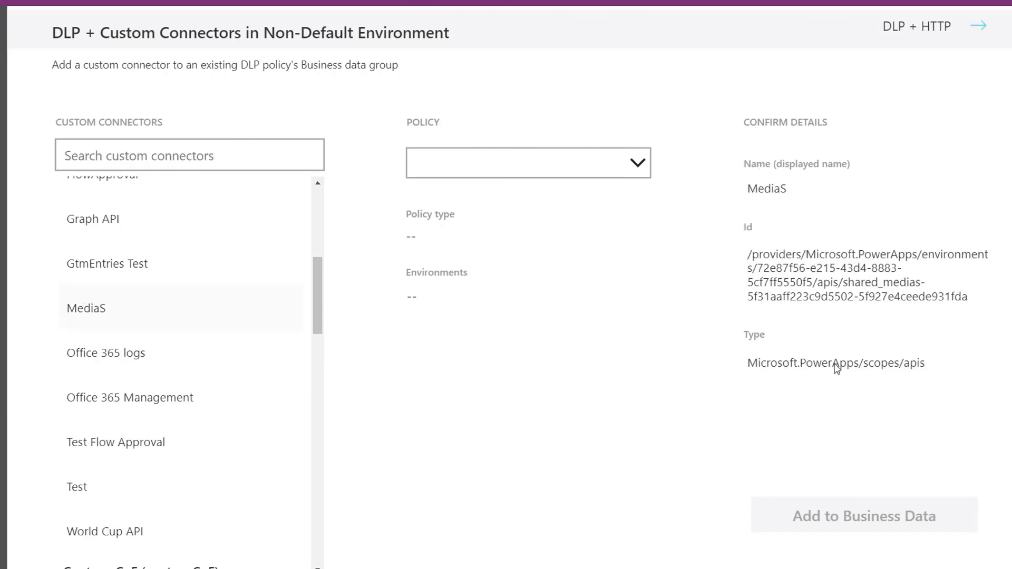
left_click(638, 163)
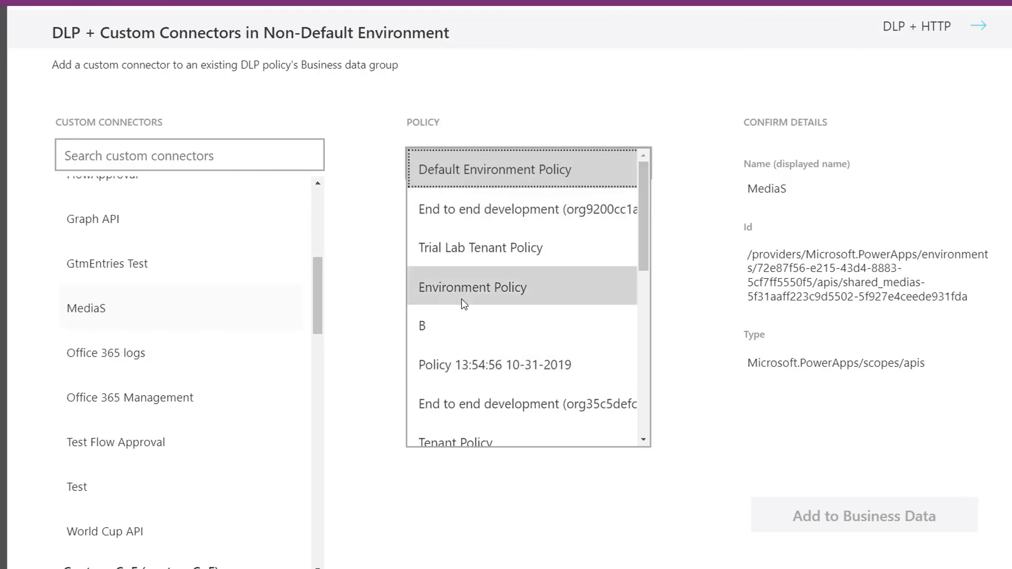
left_click(419, 354)
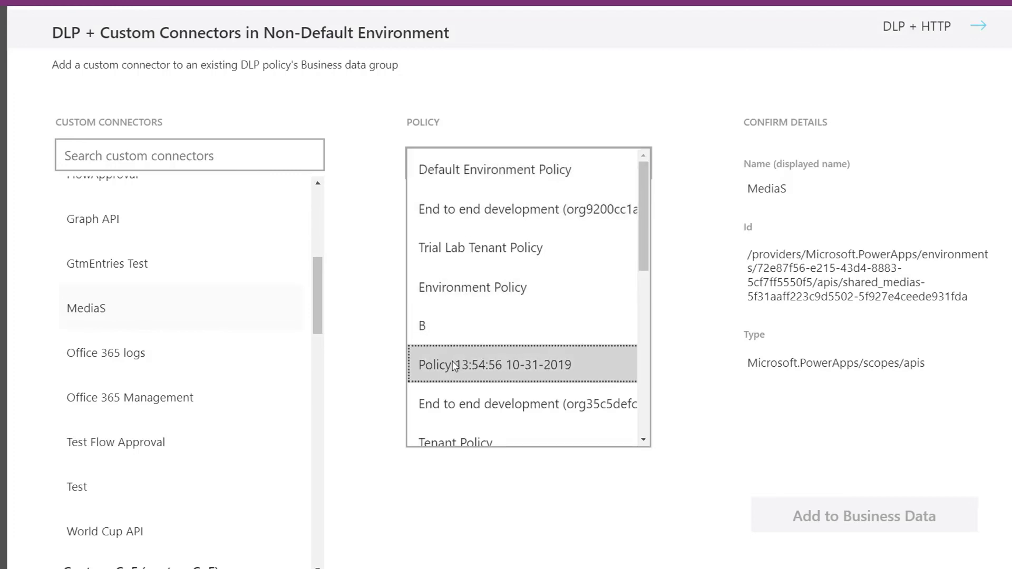